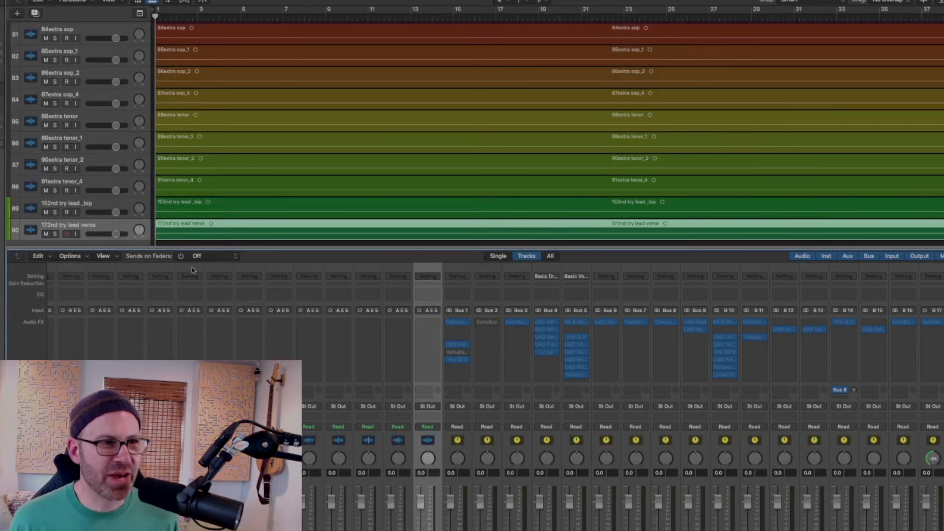
Group the drum tracks from 01timbale through 14snare roll into a track stack and name it DRUMS.
{"action": "scroll", "coordinate": [192, 270], "scroll_direction": "left", "scroll_amount": 20}
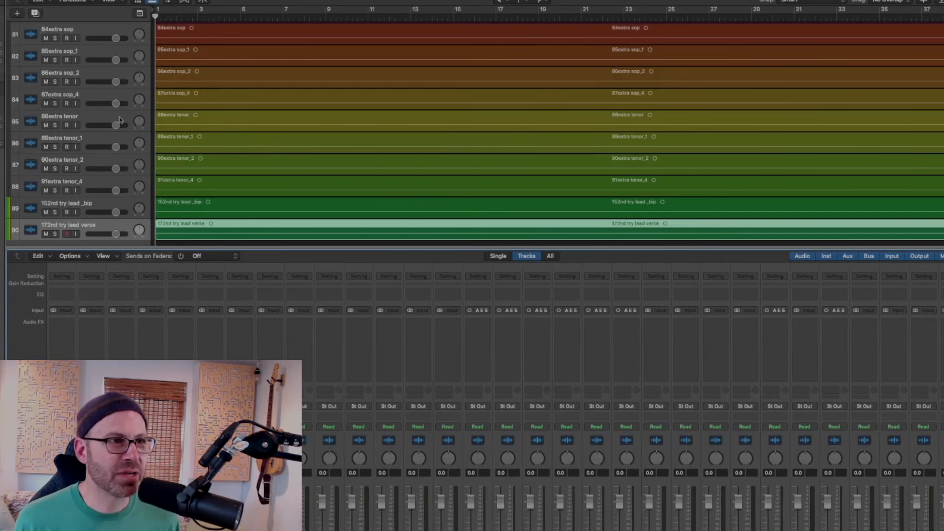
{"action": "scroll", "coordinate": [79, 73], "scroll_direction": "up", "scroll_amount": 20}
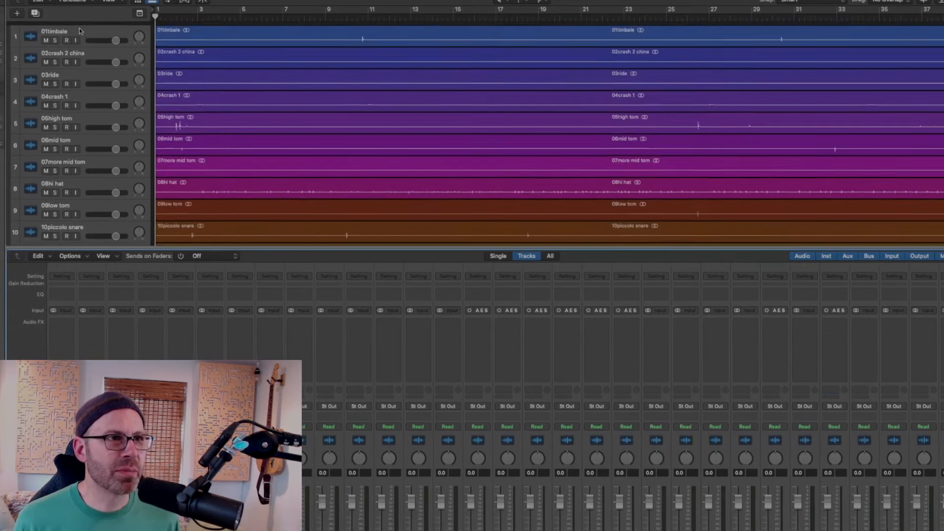
{"action": "left_click", "coordinate": [79, 31]}
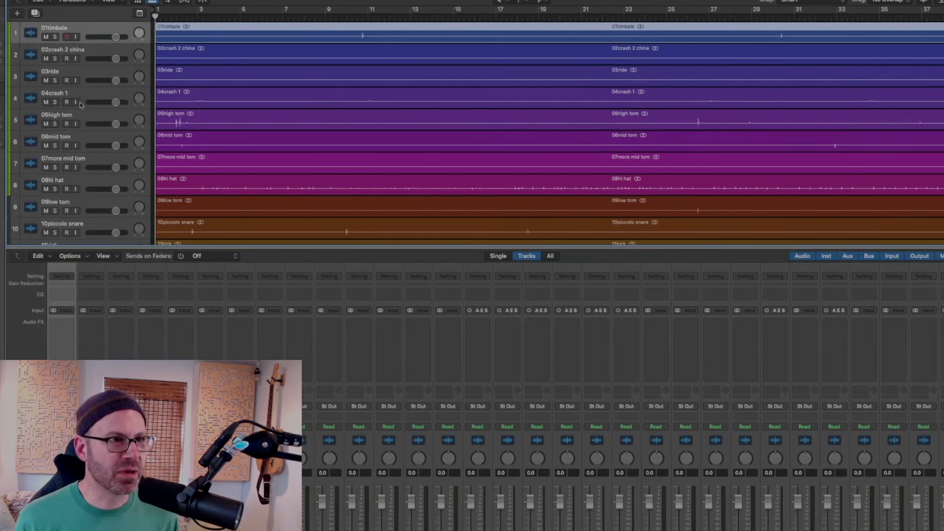
{"action": "scroll", "coordinate": [80, 170], "scroll_direction": "down", "scroll_amount": 8}
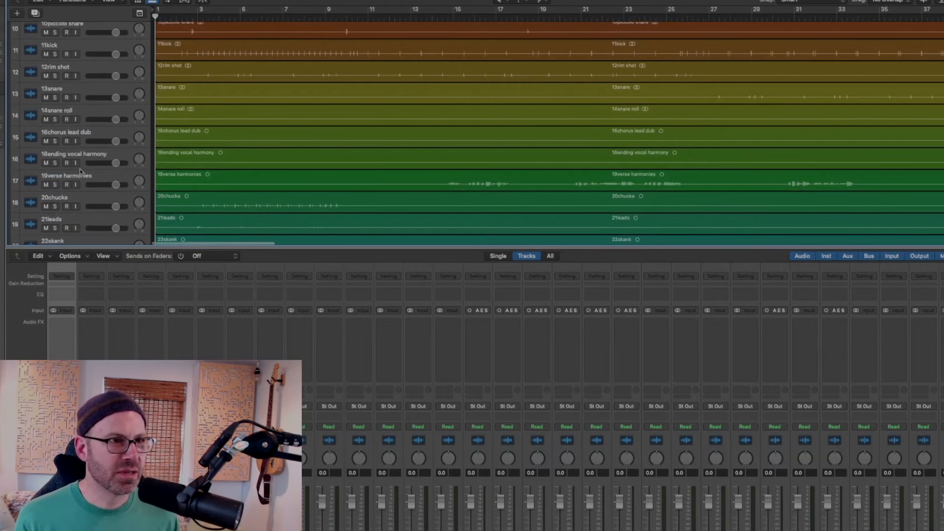
{"action": "scroll", "coordinate": [80, 171], "scroll_direction": "down", "scroll_amount": 1}
{"action": "scroll", "coordinate": [80, 171], "scroll_direction": "up", "scroll_amount": 2}
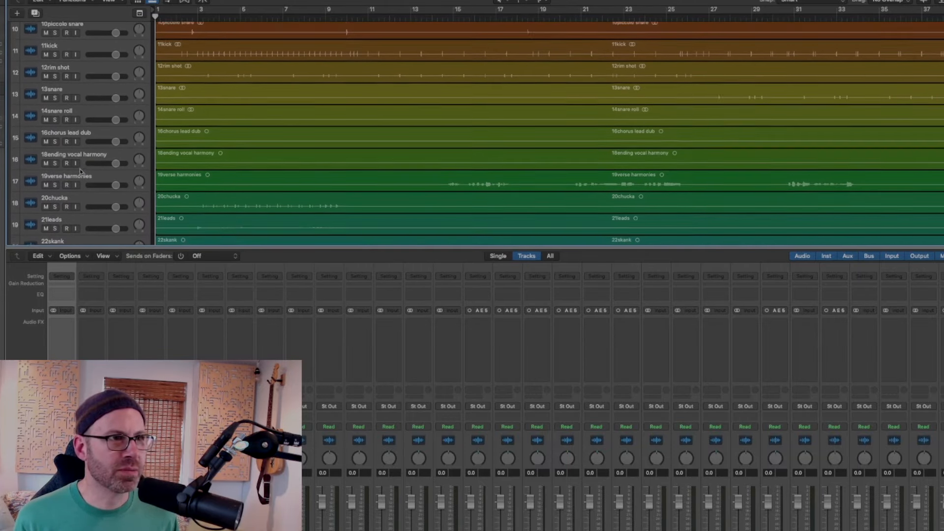
{"action": "left_click", "coordinate": [79, 139], "text": "shift"}
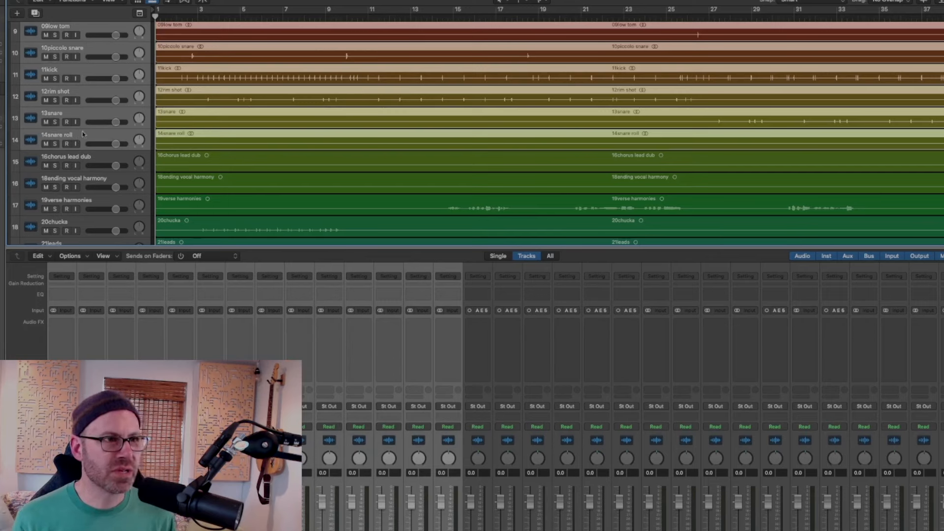
{"action": "right_click", "coordinate": [83, 134]}
{"action": "mouse_move", "coordinate": [91, 138]}
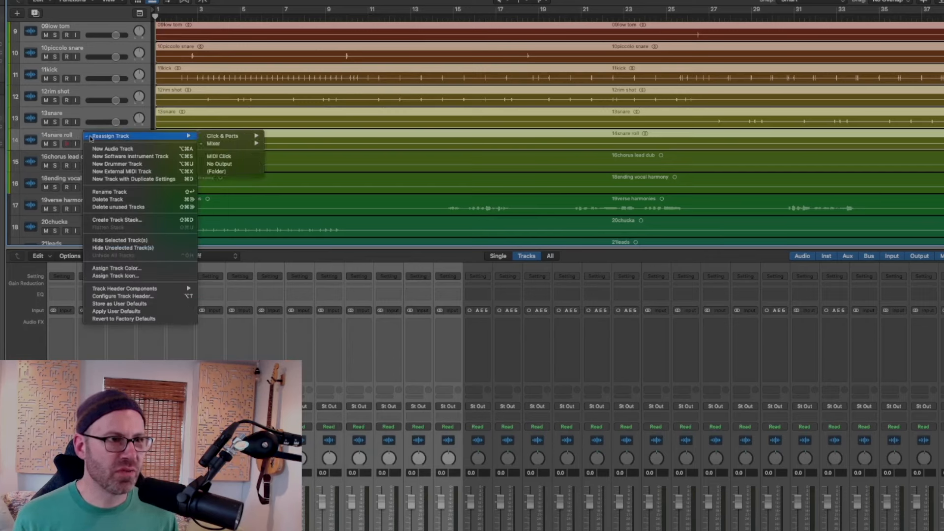
{"action": "left_click", "coordinate": [117, 220]}
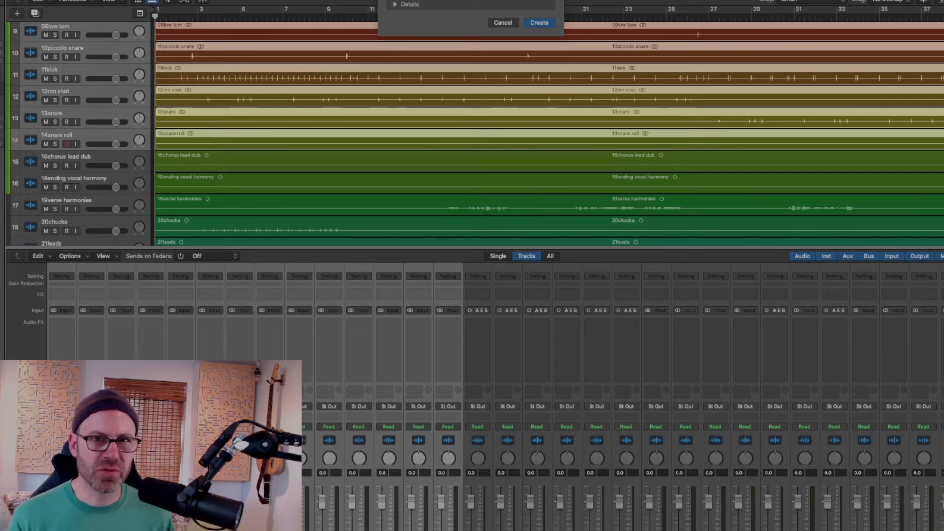
{"action": "left_click", "coordinate": [539, 23]}
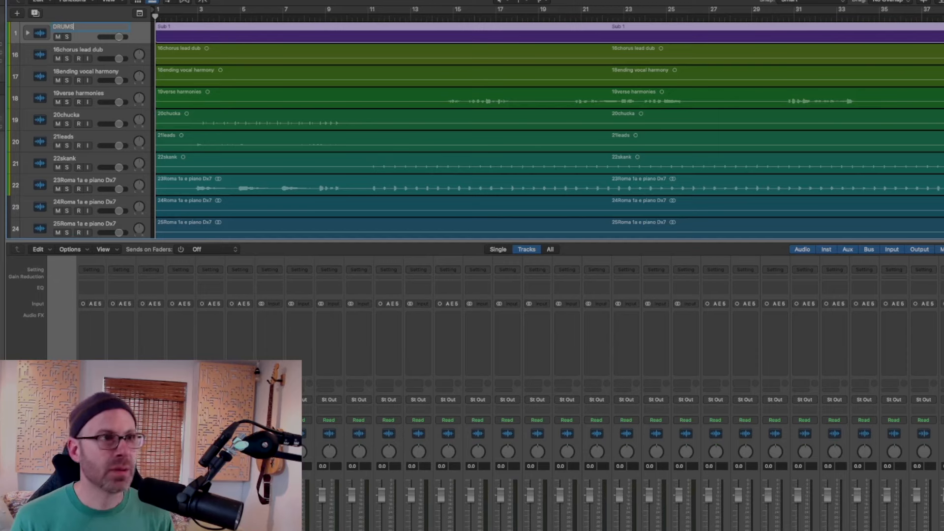
{"action": "left_click", "coordinate": [70, 53]}
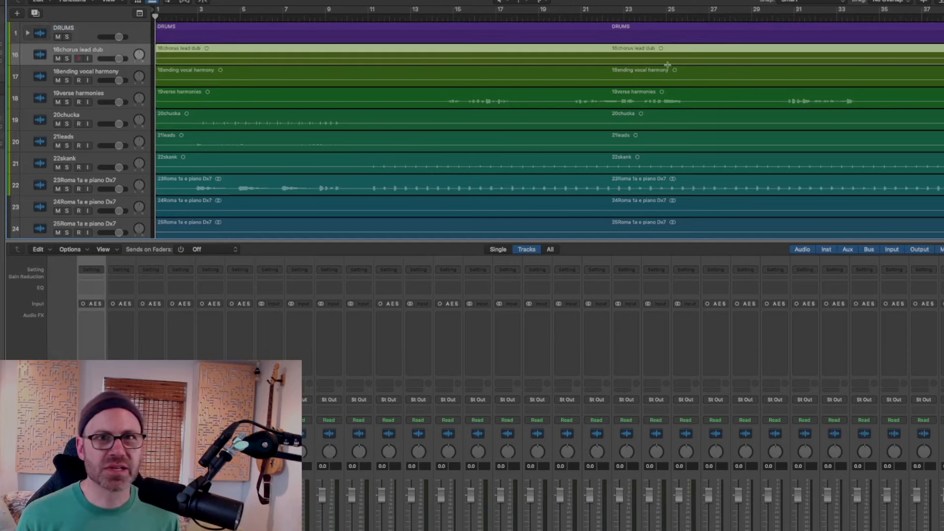
Zoom the timeline out until the full song length shows and enlarge the waveforms in the regions.
{"action": "key", "text": "super+Left"}
{"action": "key", "text": "super+Left"}
{"action": "key", "text": "super+Left"}
{"action": "key", "text": "super+Left"}
{"action": "key", "text": "super+Left"}
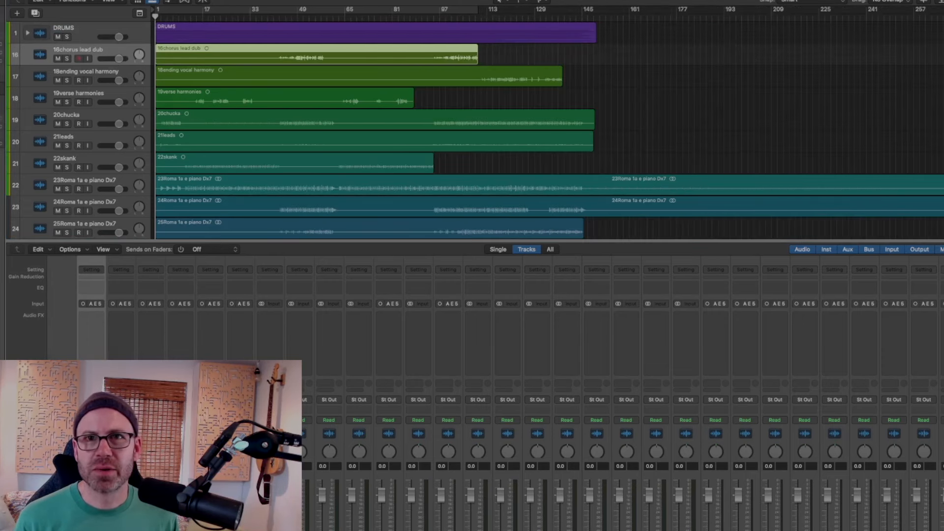
{"action": "left_click", "coordinate": [925, 2]}
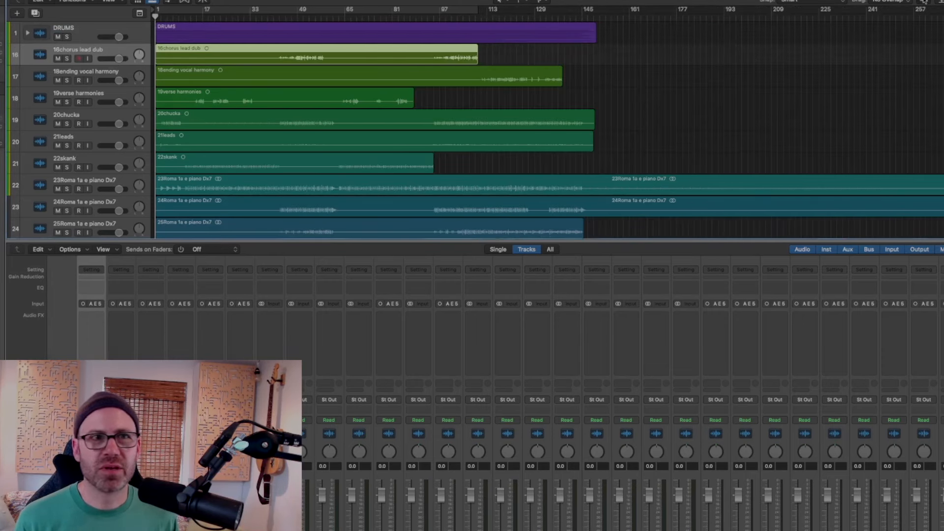
Play from about bar 101 and solo 16chorus lead dub, 18ending vocal harmony and 20chucka to identify their sounds.
{"action": "left_click", "coordinate": [457, 18]}
{"action": "key", "text": "space"}
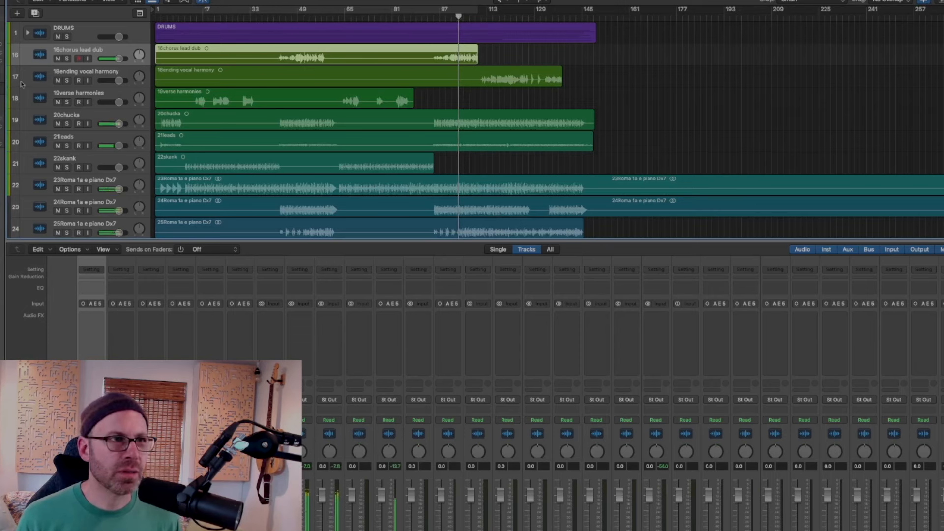
{"action": "left_click", "coordinate": [66, 59]}
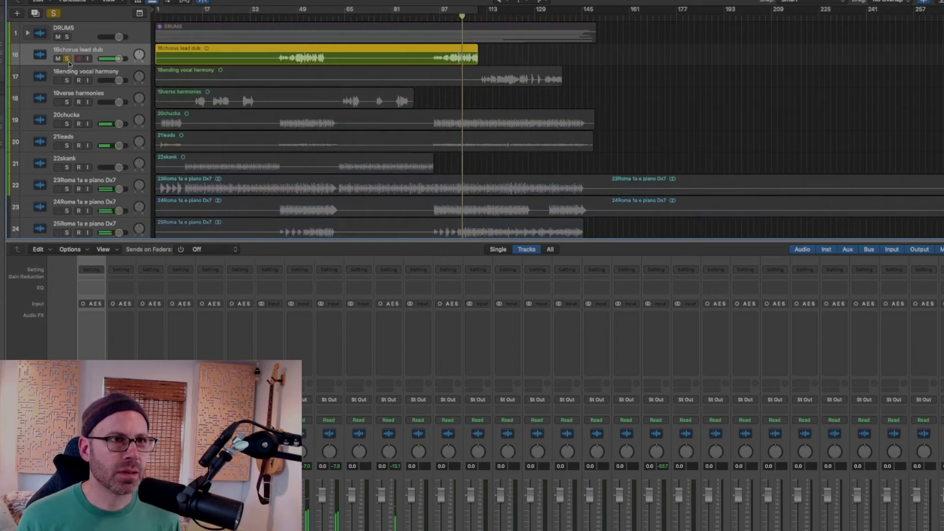
{"action": "left_click", "coordinate": [67, 80]}
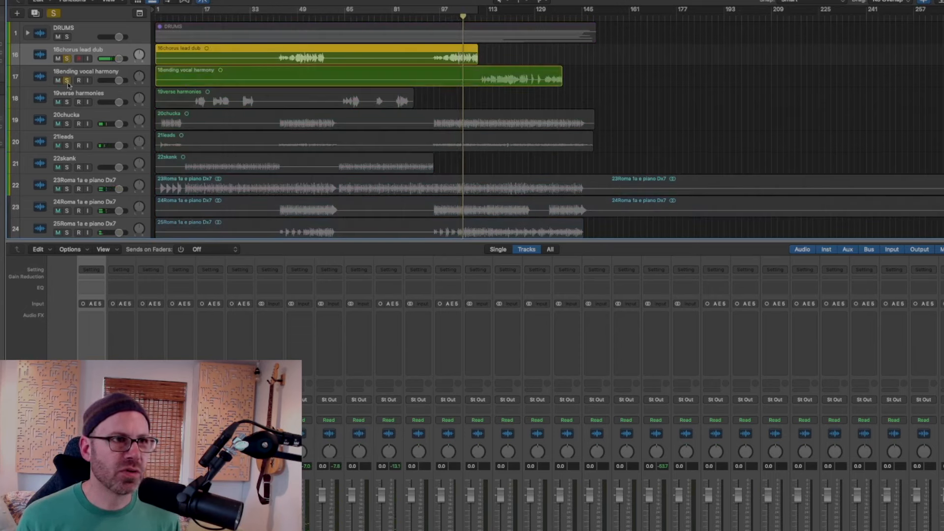
{"action": "left_click", "coordinate": [67, 123]}
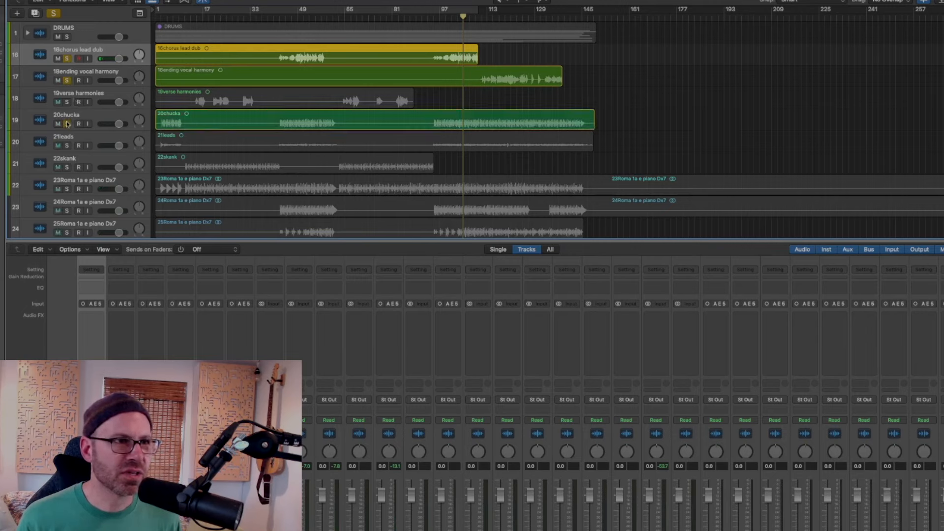
{"action": "key", "text": "space"}
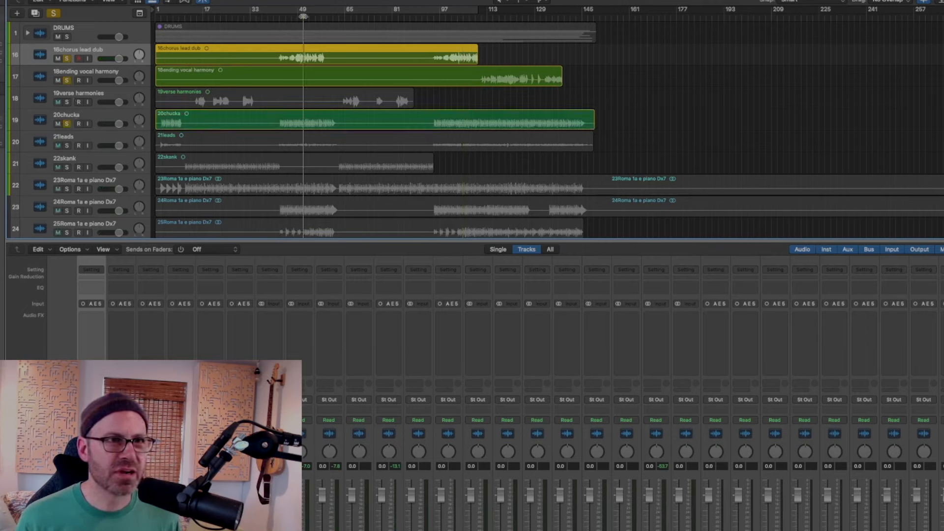
Turn off solo on 16chorus lead dub and select the three vocal tracks through 19verse harmonies.
{"action": "left_click", "coordinate": [67, 59]}
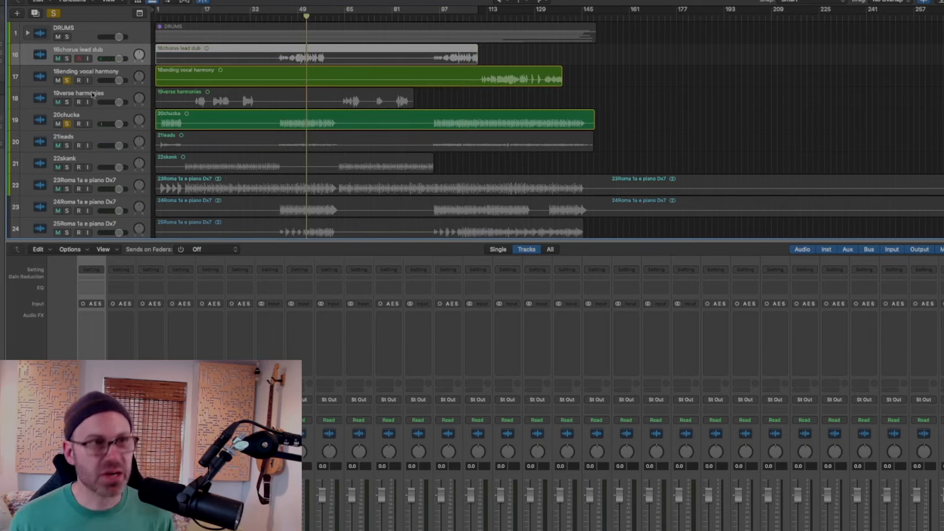
{"action": "left_click", "coordinate": [93, 94], "text": "shift"}
Assign one shared dark green colour to the tracks 20chucka, 21leads and 22skank.
{"action": "left_click", "coordinate": [59, 120]}
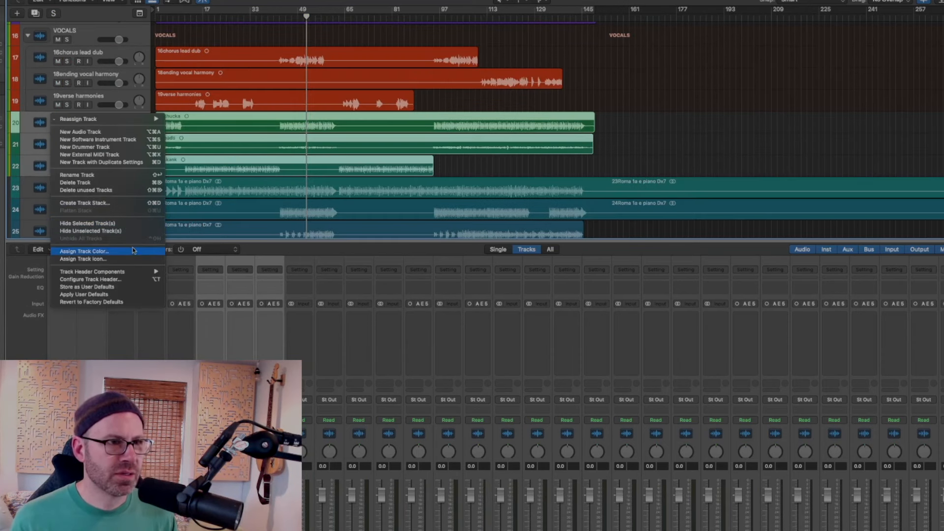
{"action": "left_click", "coordinate": [135, 252]}
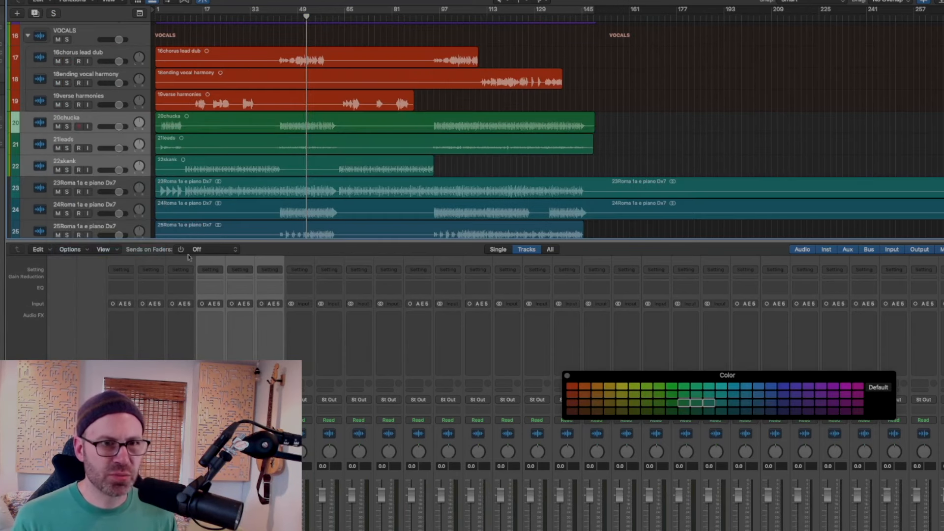
{"action": "left_click", "coordinate": [673, 389]}
{"action": "left_click", "coordinate": [671, 403]}
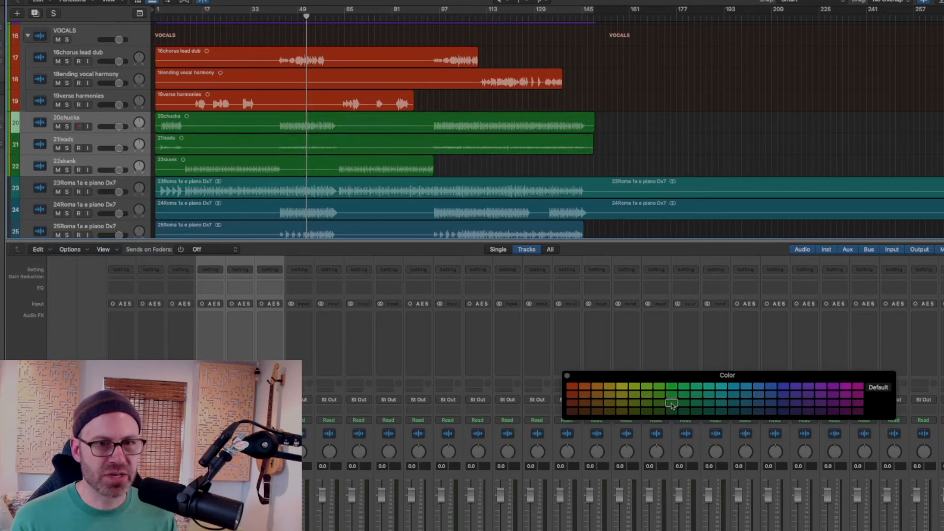
{"action": "left_click", "coordinate": [684, 404]}
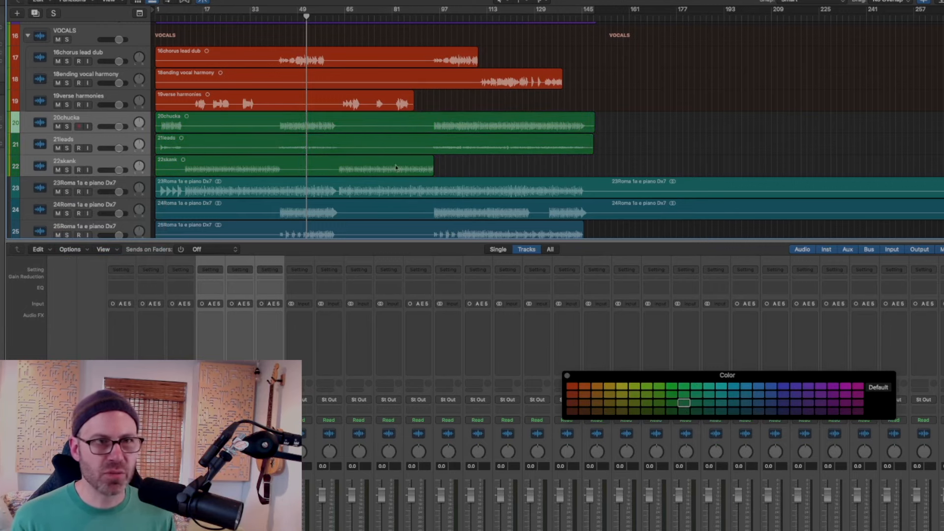
Solo 31Inst 8 and 32clouded jup 8 and listen to them from about bar 63.
{"action": "left_click", "coordinate": [66, 208]}
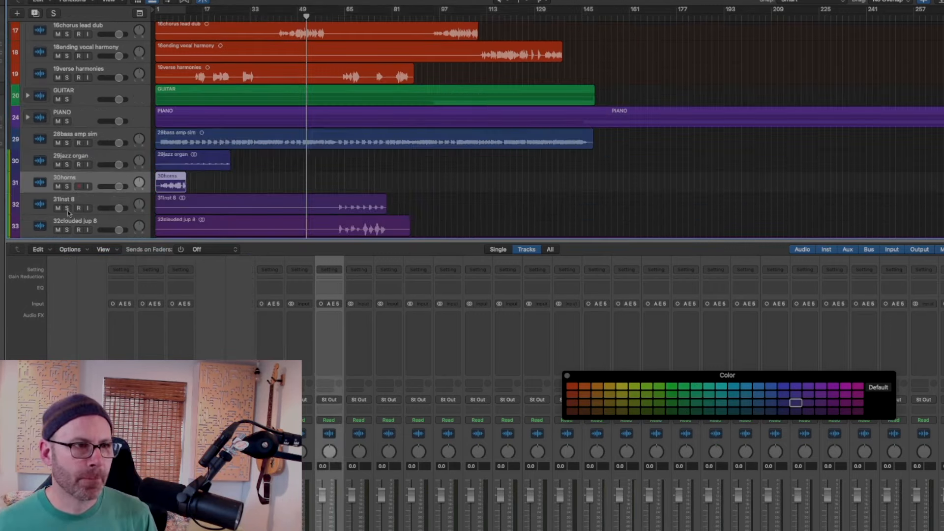
{"action": "left_click", "coordinate": [67, 229]}
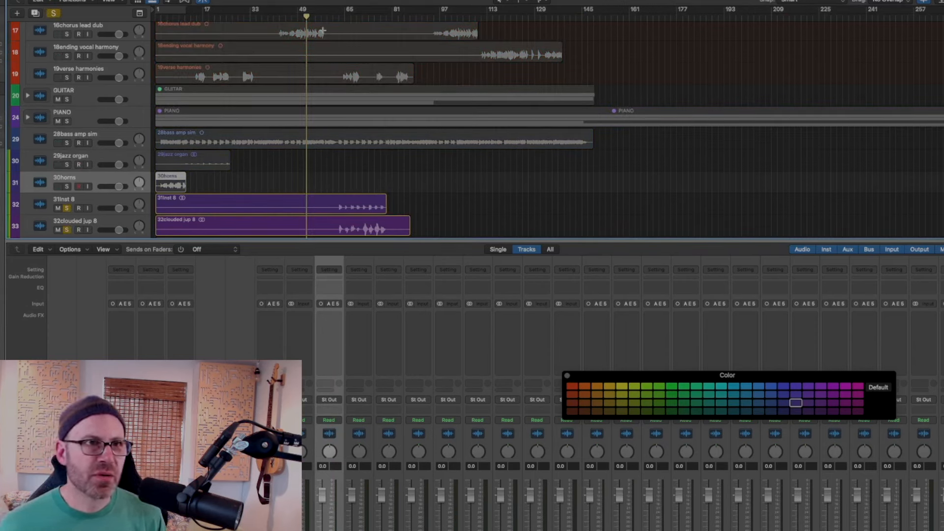
{"action": "left_click", "coordinate": [342, 18]}
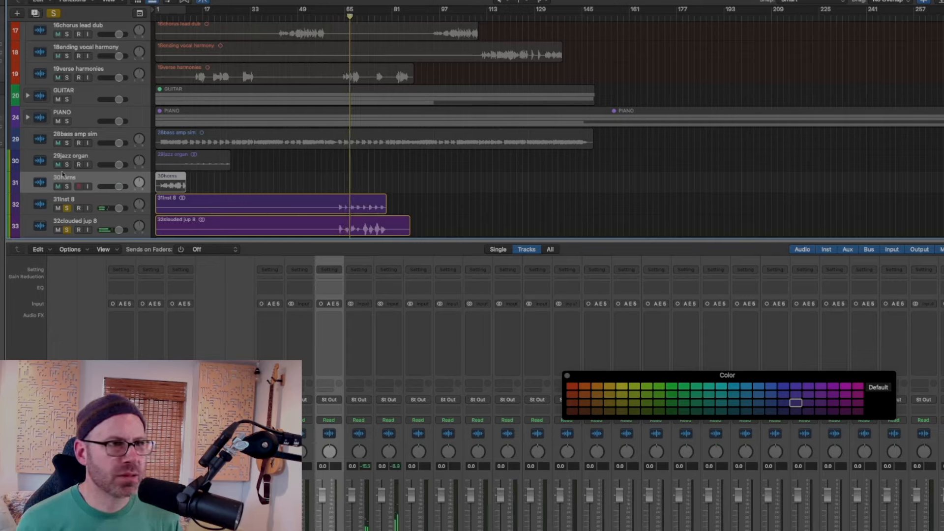
Solo 33ad libernam DX7 and 35Inst 13, and listen to them from about bars 30 and 90 respectively.
{"action": "scroll", "coordinate": [58, 171], "scroll_direction": "down", "scroll_amount": 3}
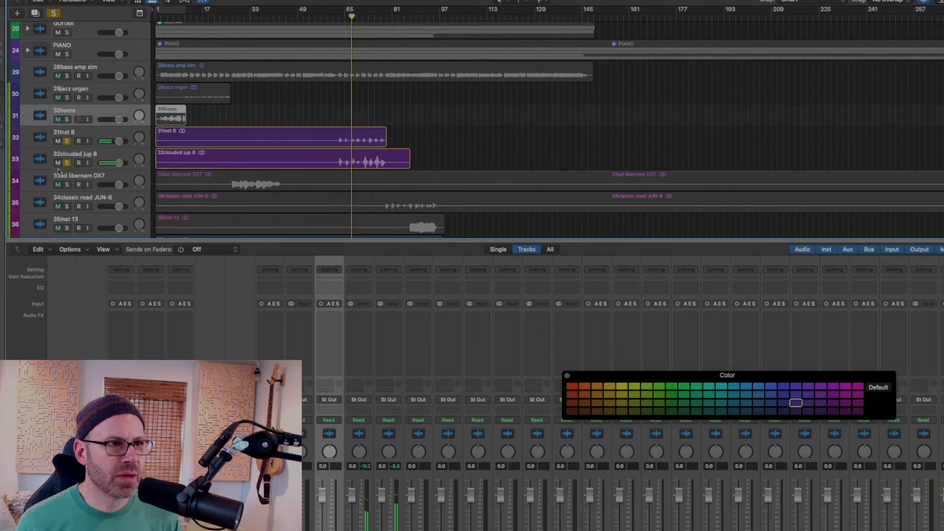
{"action": "left_click", "coordinate": [85, 181]}
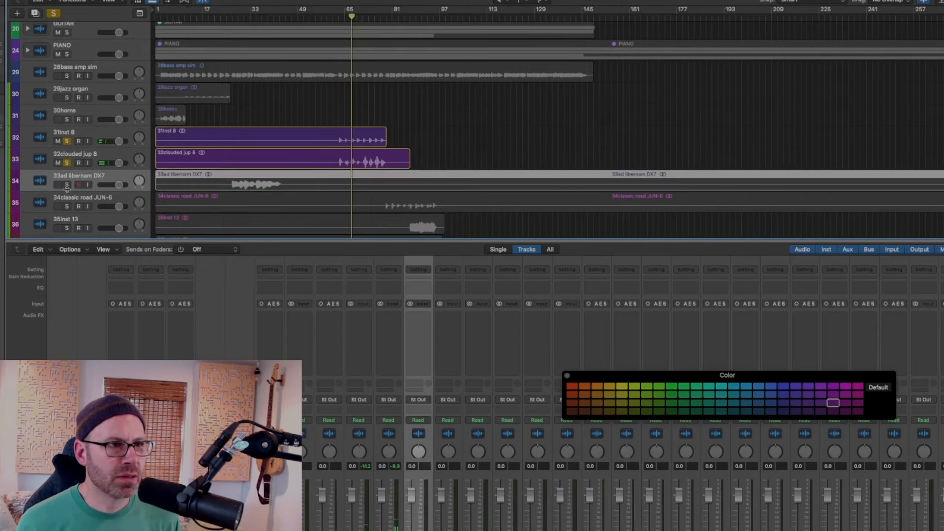
{"action": "left_click", "coordinate": [67, 184]}
{"action": "left_click", "coordinate": [246, 18]}
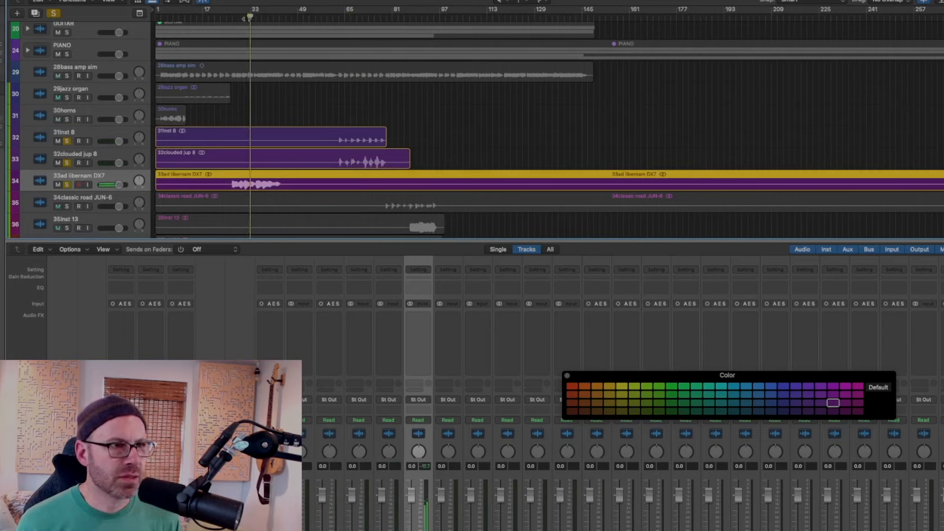
{"action": "left_click", "coordinate": [66, 228]}
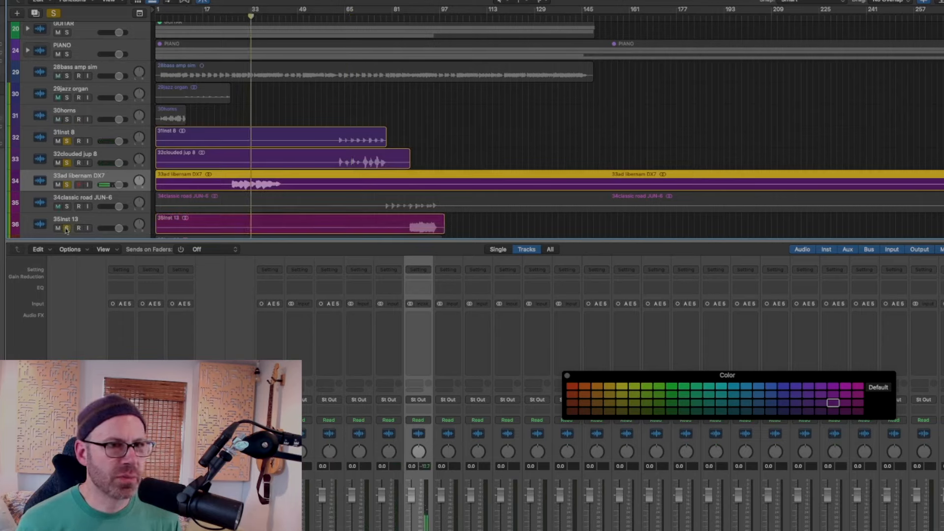
{"action": "left_click", "coordinate": [422, 18]}
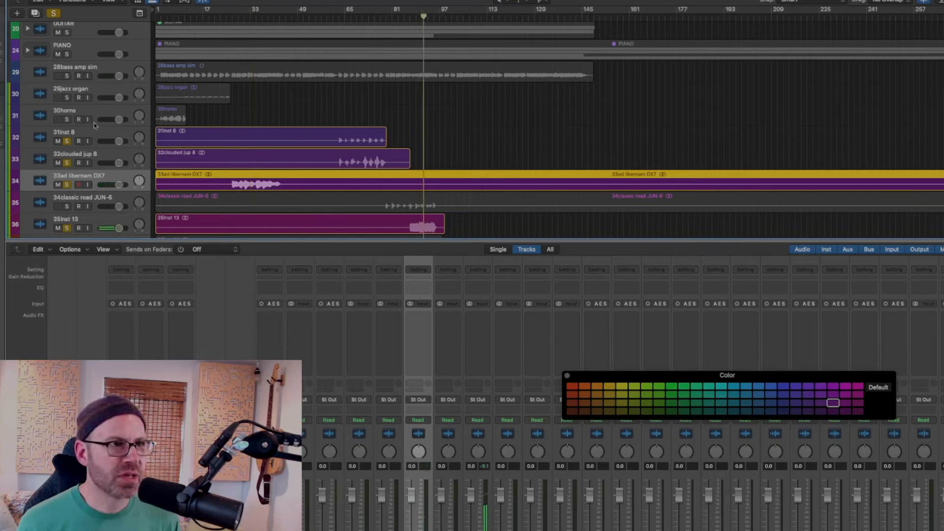
Solo 30horns and listen from about bar 7, and briefly solo 29jazz organ to identify its sound.
{"action": "left_click", "coordinate": [66, 120]}
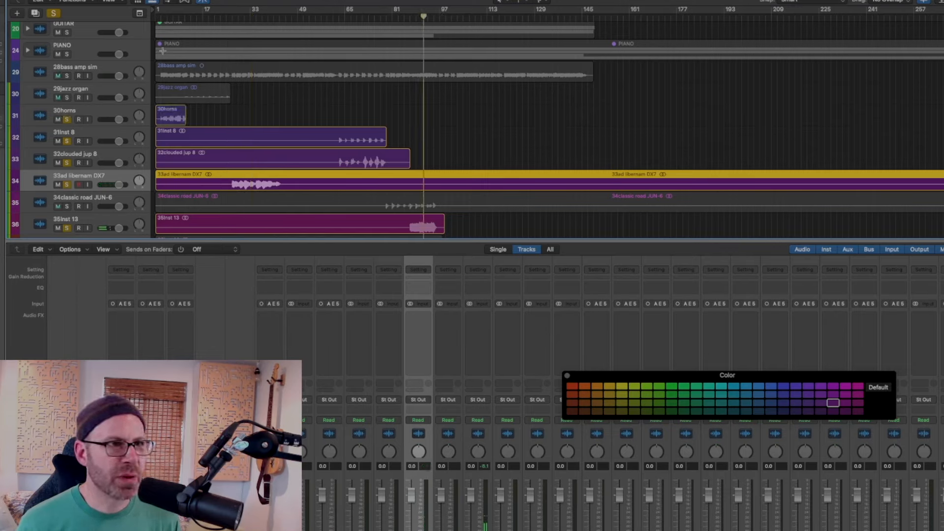
{"action": "left_click", "coordinate": [174, 17]}
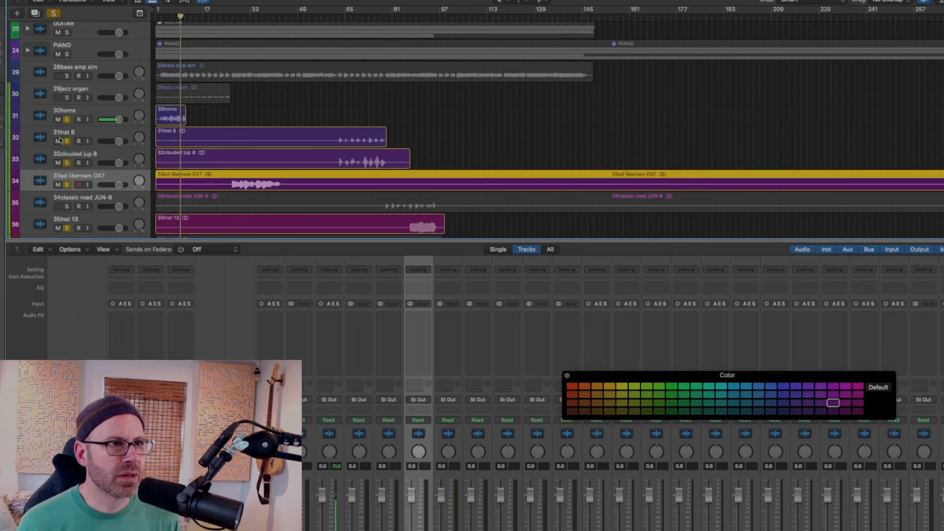
{"action": "left_click", "coordinate": [65, 99]}
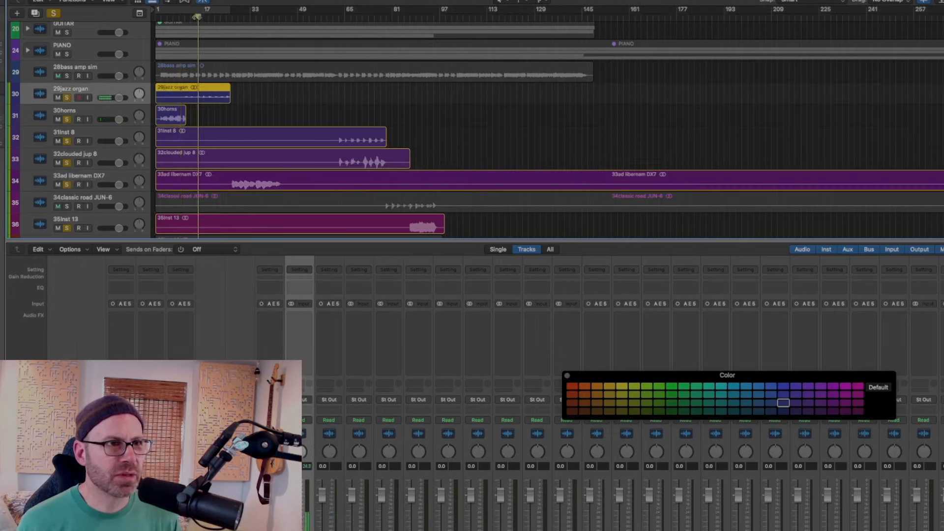
{"action": "left_click", "coordinate": [68, 98]}
Briefly solo the 28bass amp sim track to hear it on its own.
{"action": "left_click", "coordinate": [67, 76]}
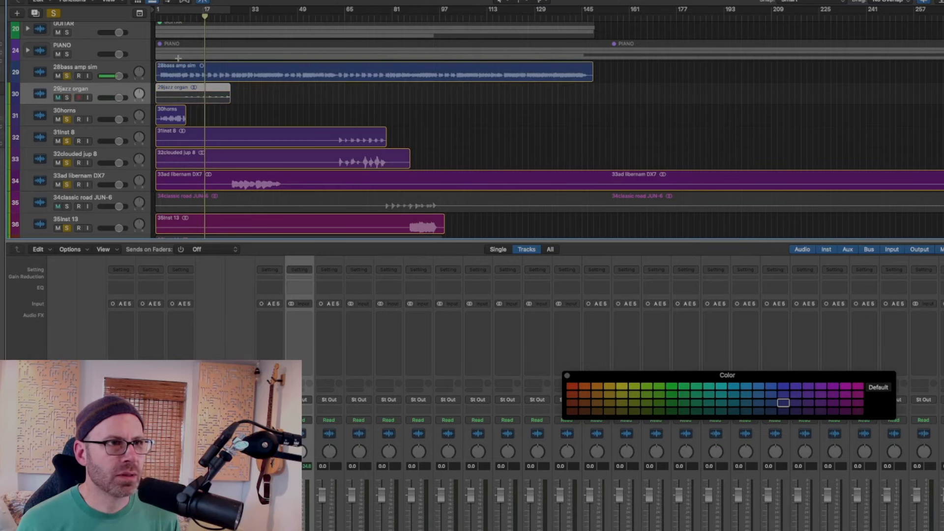
{"action": "left_click", "coordinate": [73, 72]}
{"action": "left_click", "coordinate": [68, 75]}
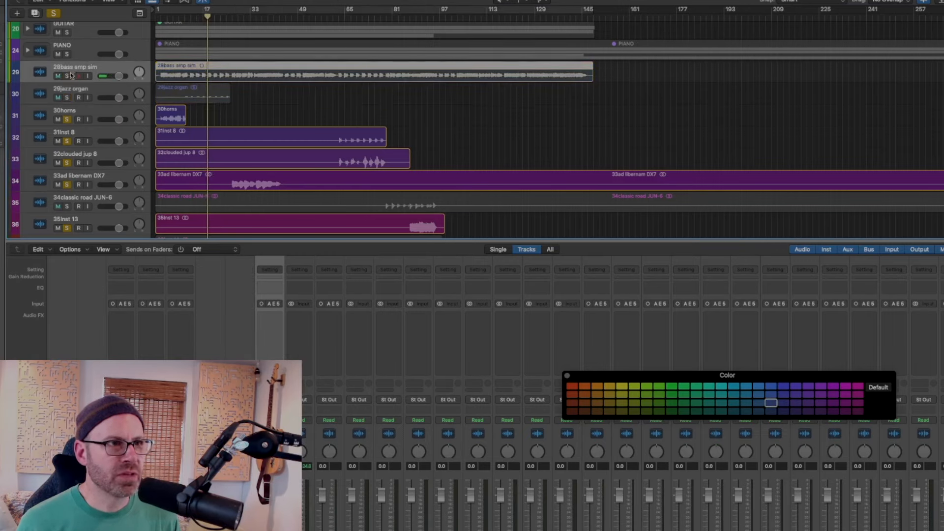
Clear the active solos and group the tracks from 29jazz organ through 35Inst 13 into a summing track stack.
{"action": "left_click_drag", "start_coordinate": [67, 121], "coordinate": [70, 217]}
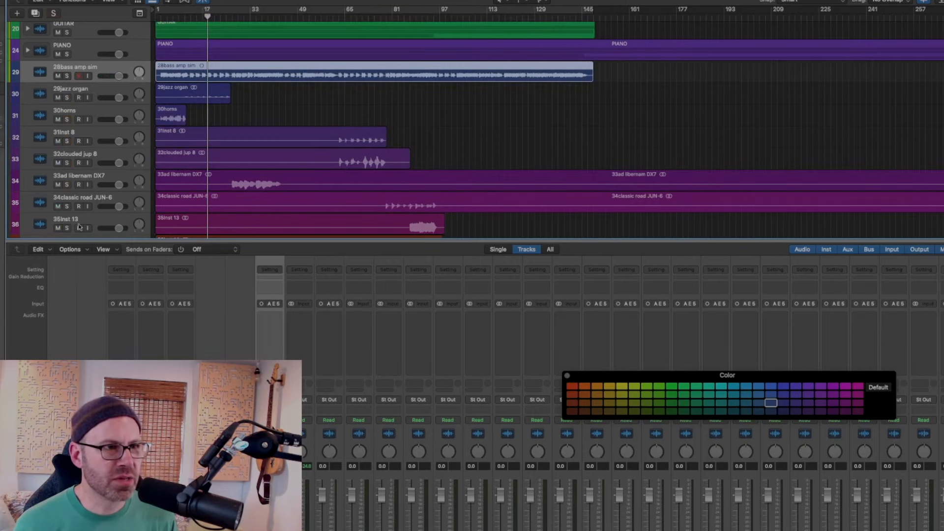
{"action": "left_click", "coordinate": [84, 220]}
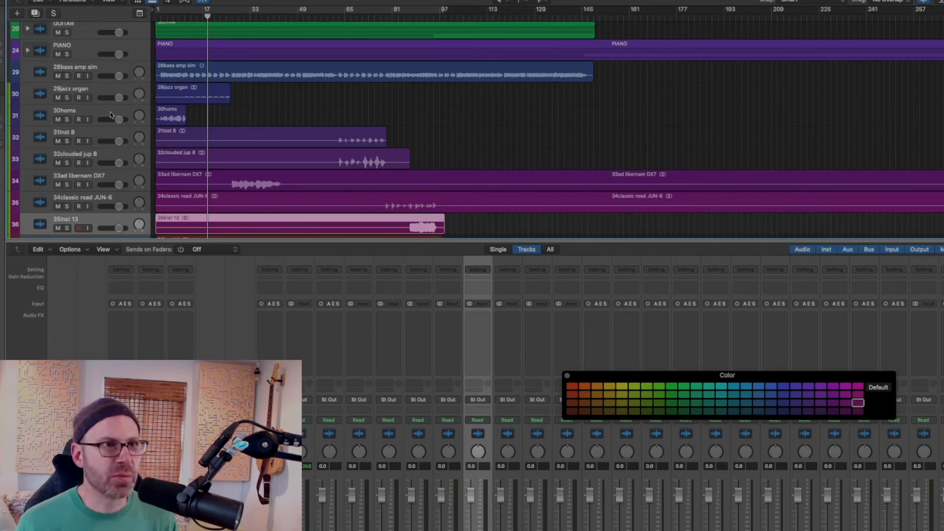
{"action": "left_click", "coordinate": [103, 88], "text": "shift"}
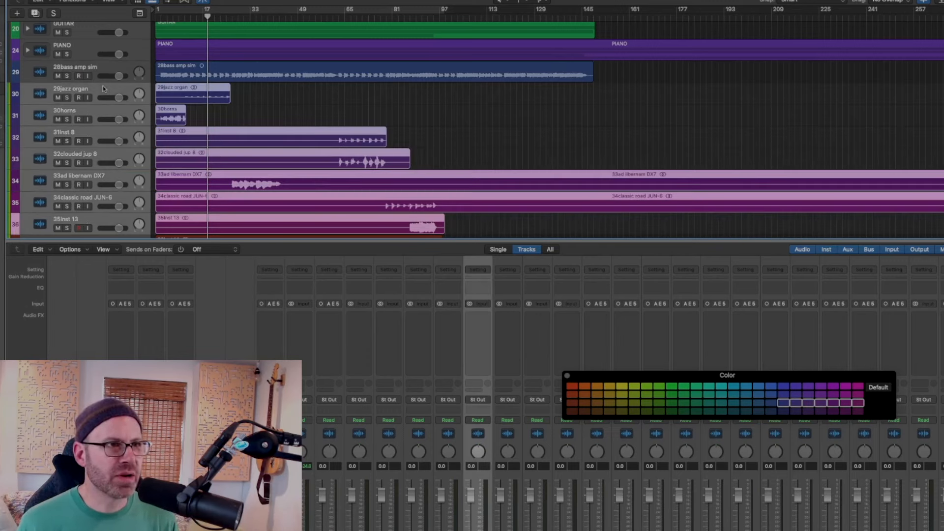
{"action": "right_click", "coordinate": [104, 89]}
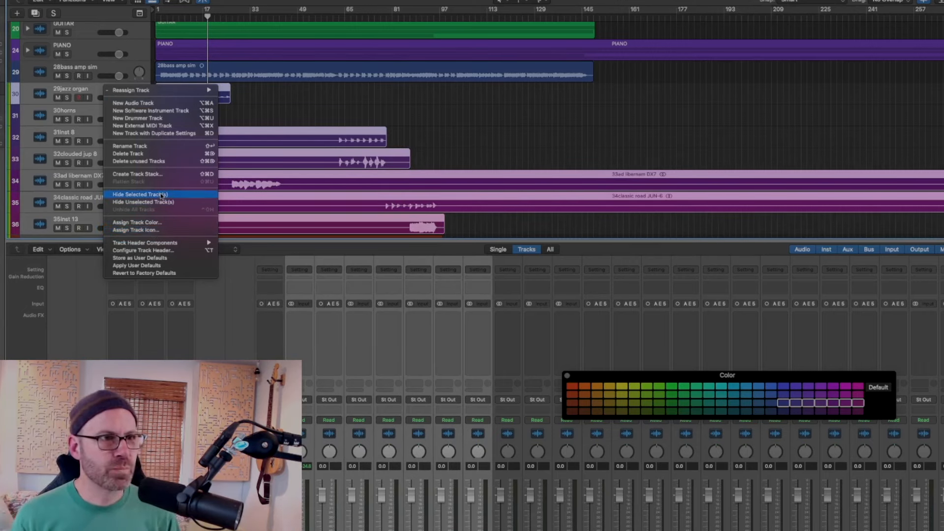
{"action": "left_click", "coordinate": [148, 174]}
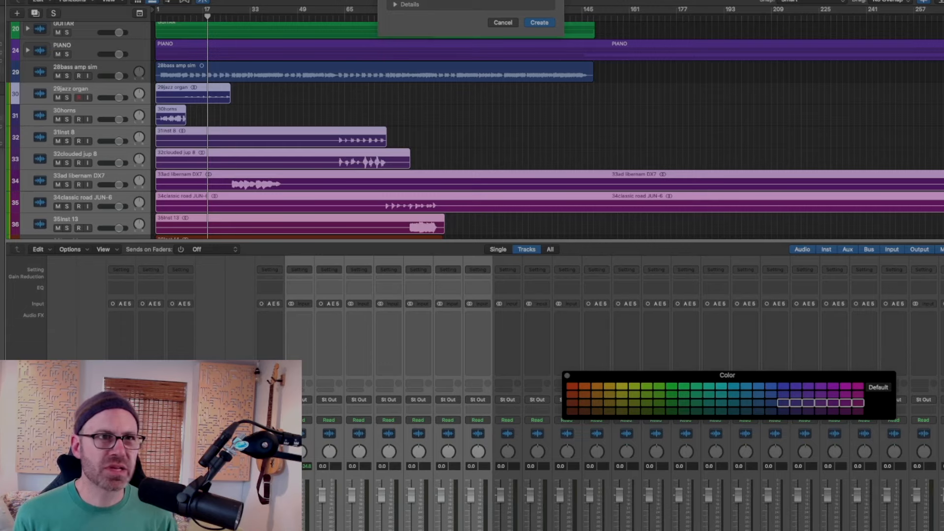
{"action": "left_click", "coordinate": [538, 25]}
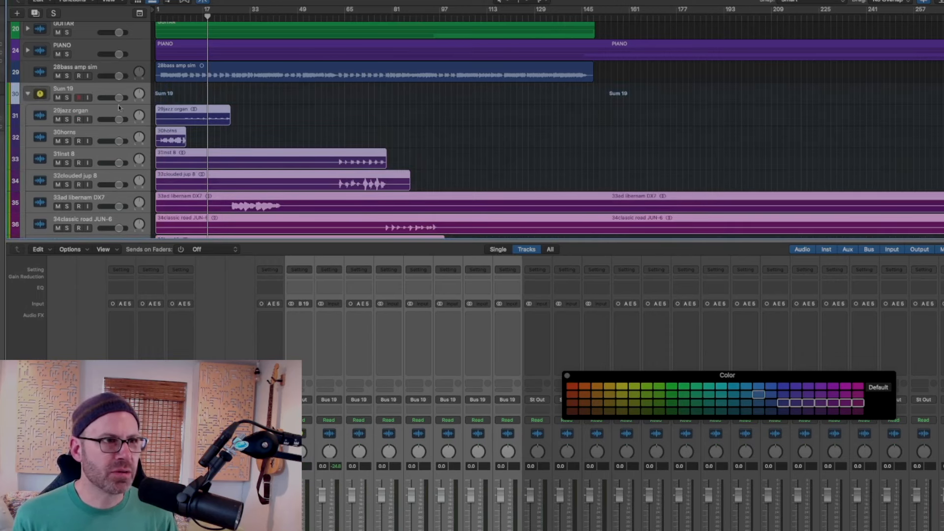
Rename the new summing stack above 29jazz organ as SYNTH.
{"action": "left_click", "coordinate": [90, 94]}
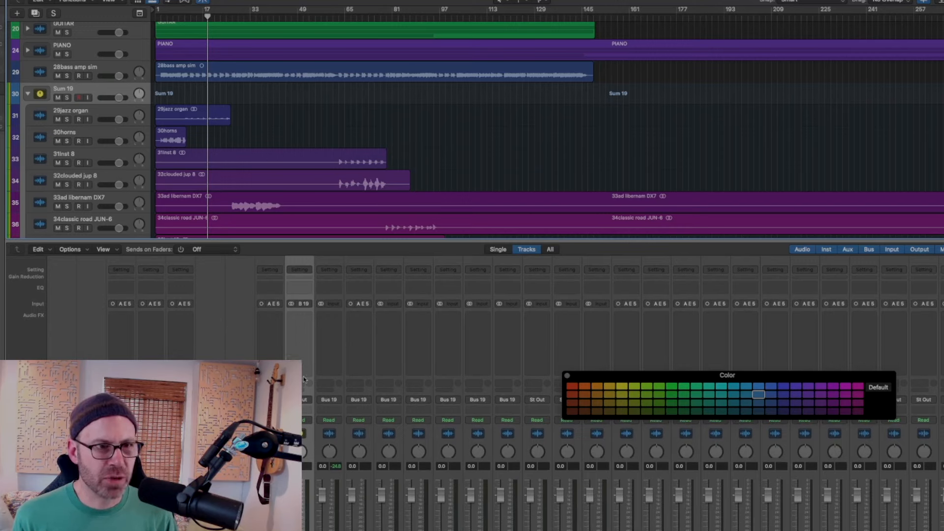
{"action": "left_click", "coordinate": [240, 496]}
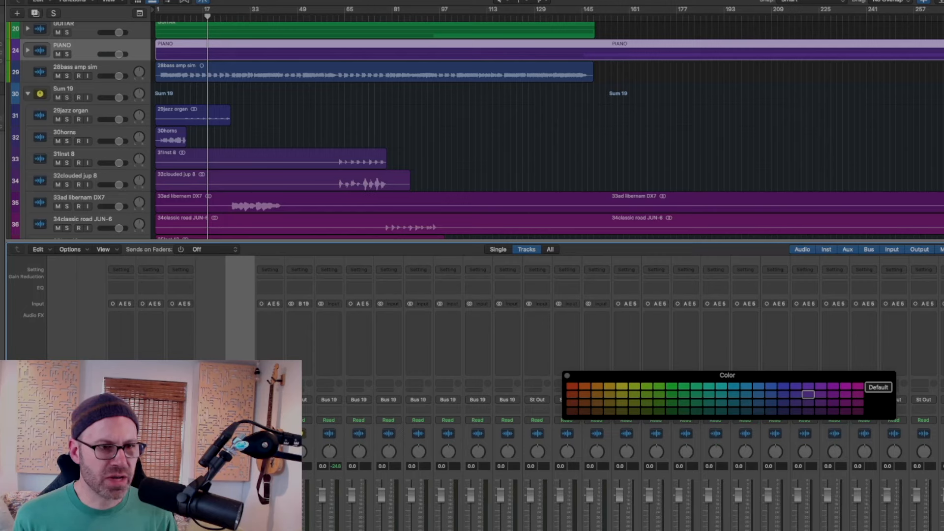
{"action": "left_click", "coordinate": [76, 94]}
{"action": "double_click", "coordinate": [72, 91]}
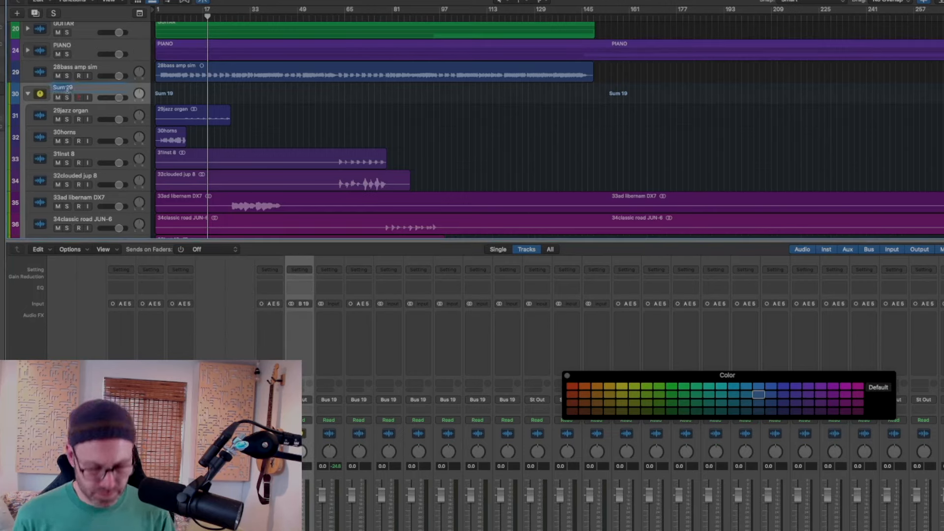
{"action": "type", "text": "SYNTH"}
{"action": "key", "text": "Return"}
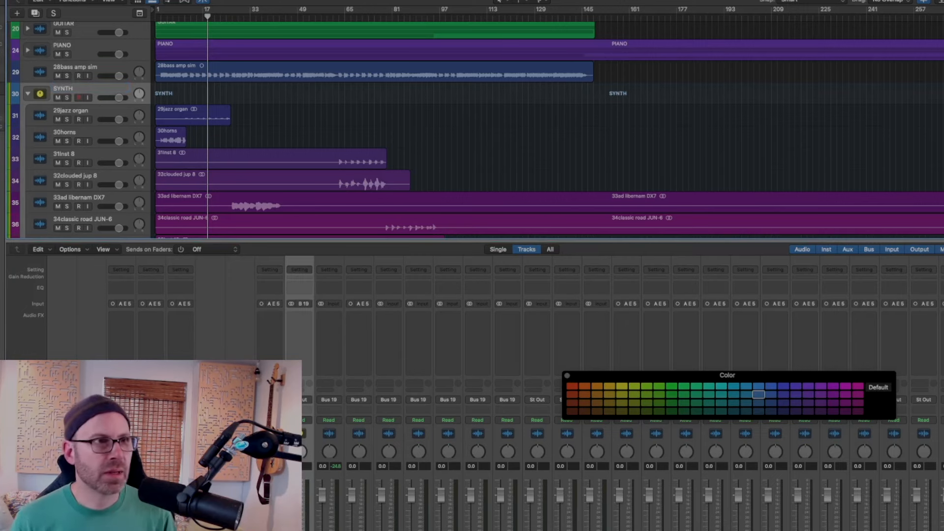
{"action": "left_click", "coordinate": [87, 115]}
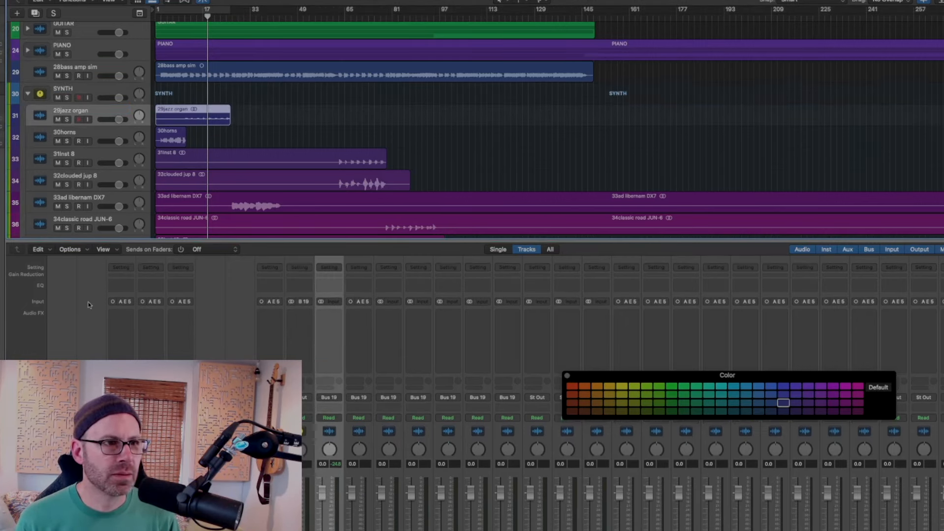
{"action": "scroll", "coordinate": [88, 196], "scroll_direction": "down", "scroll_amount": 2}
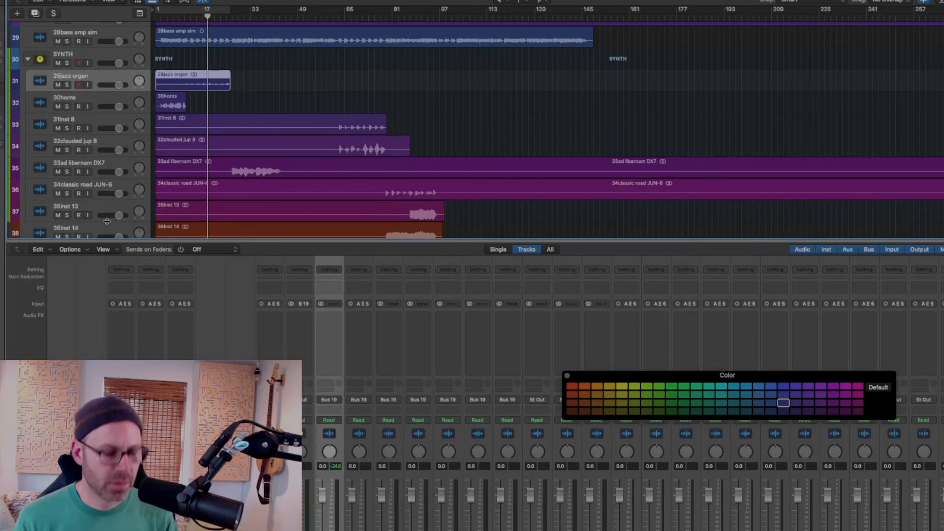
{"action": "scroll", "coordinate": [107, 221], "scroll_direction": "down", "scroll_amount": 3}
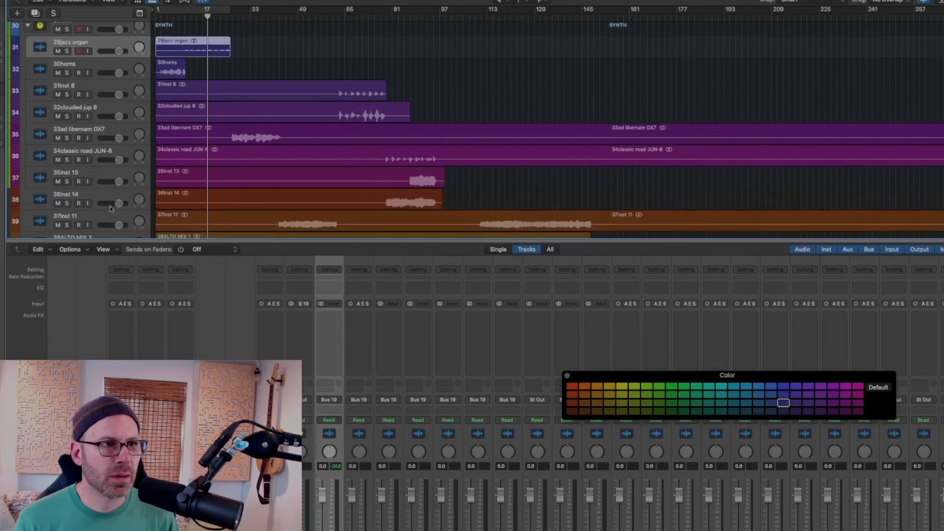
{"action": "left_click", "coordinate": [113, 200], "text": "shift"}
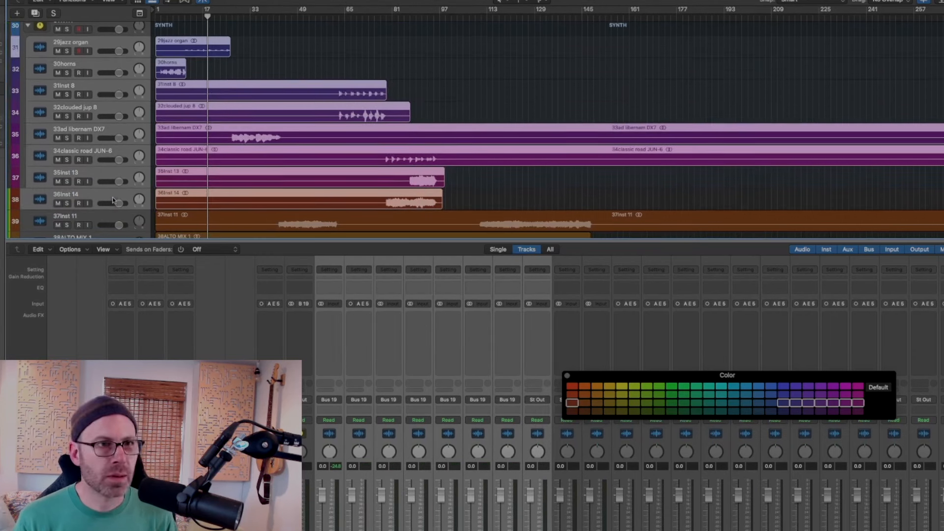
{"action": "scroll", "coordinate": [112, 200], "scroll_direction": "down", "scroll_amount": 3}
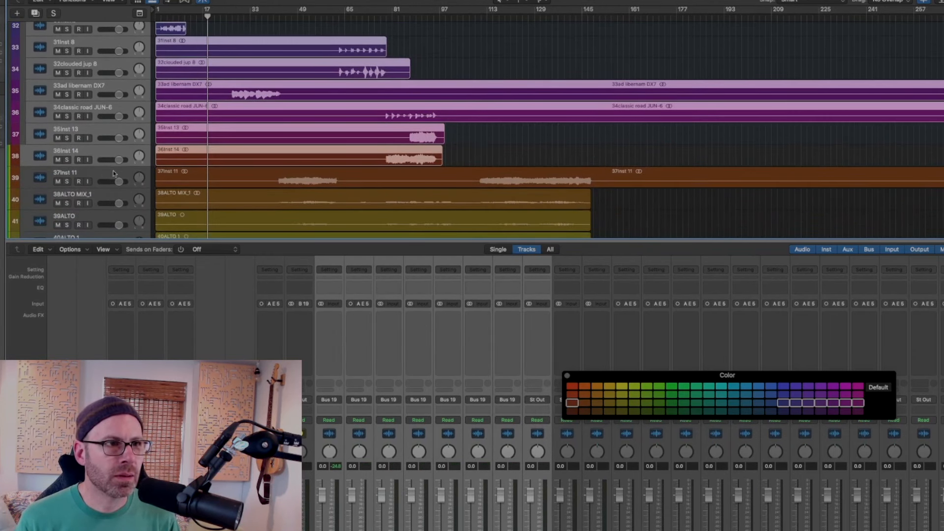
Solo 37Inst 11, 38ALTO MIX_1 and 39ALTO and listen to them from about bar 50.
{"action": "left_click", "coordinate": [113, 172]}
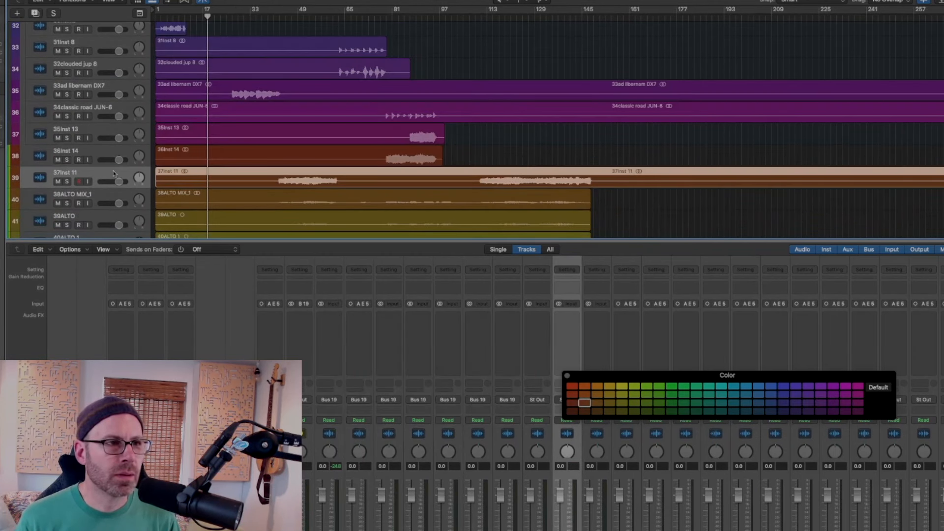
{"action": "left_click", "coordinate": [304, 18]}
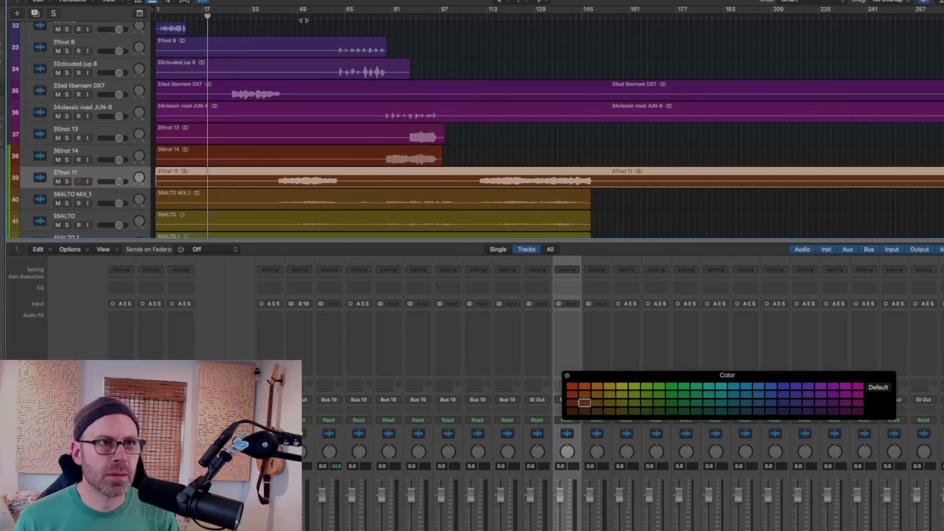
{"action": "key", "text": "space"}
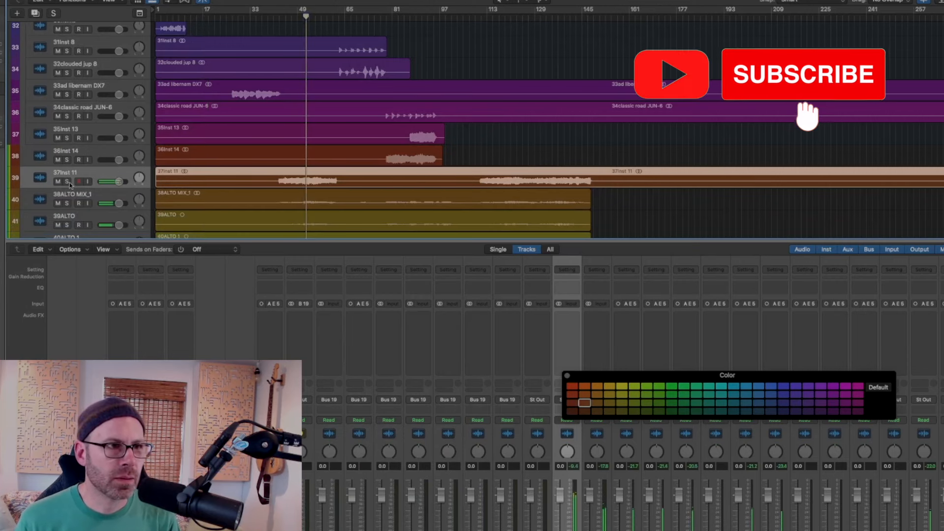
{"action": "key", "text": "s"}
{"action": "left_click", "coordinate": [67, 203]}
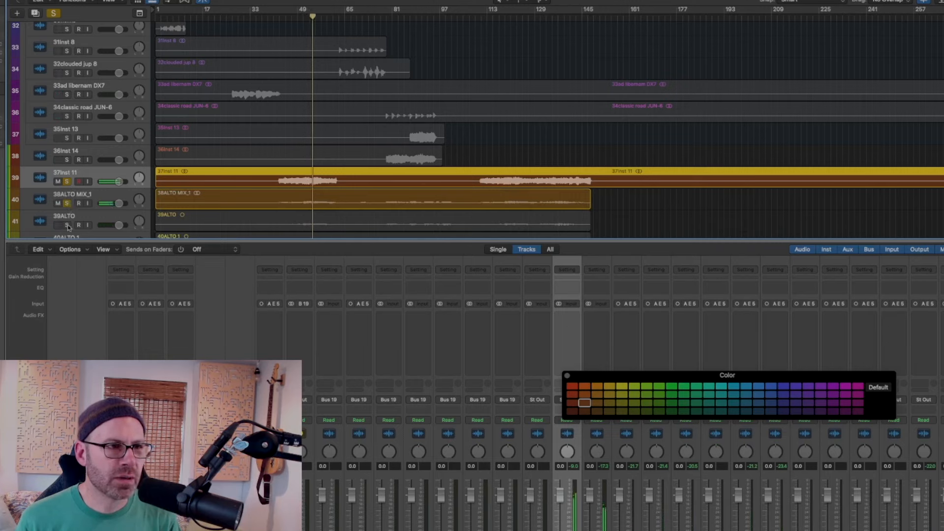
{"action": "left_click", "coordinate": [67, 226]}
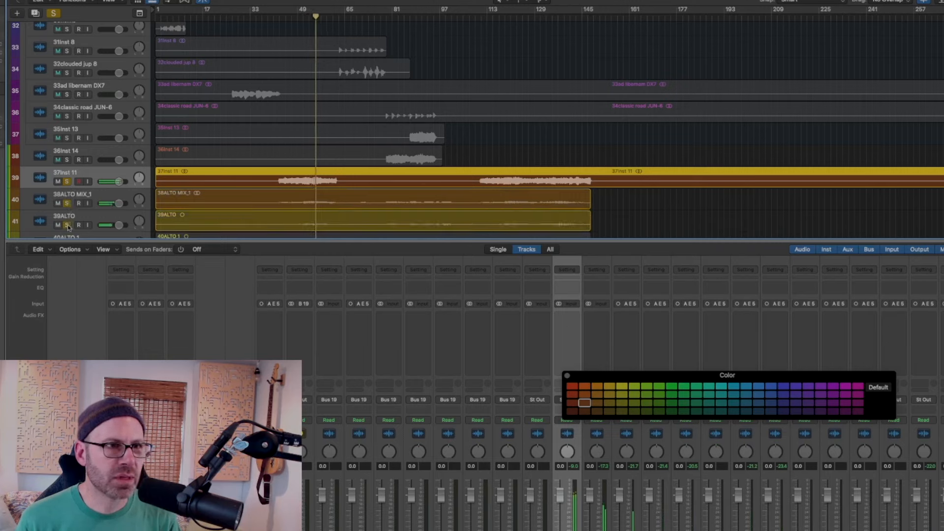
Unsolo the two alto tracks, then solo 36Inst 14 and listen to it from about bar 82.
{"action": "left_click", "coordinate": [68, 225]}
{"action": "left_click", "coordinate": [69, 204]}
{"action": "left_click", "coordinate": [67, 182]}
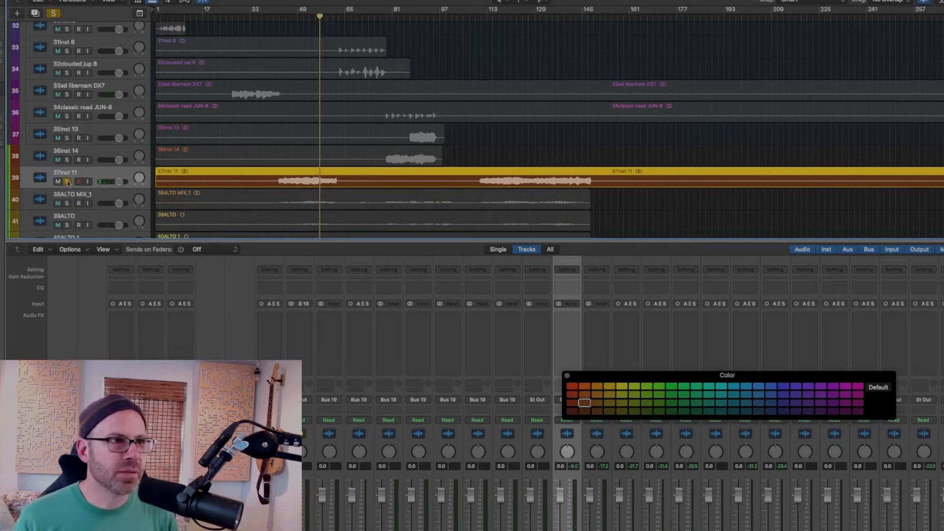
{"action": "left_click", "coordinate": [67, 160]}
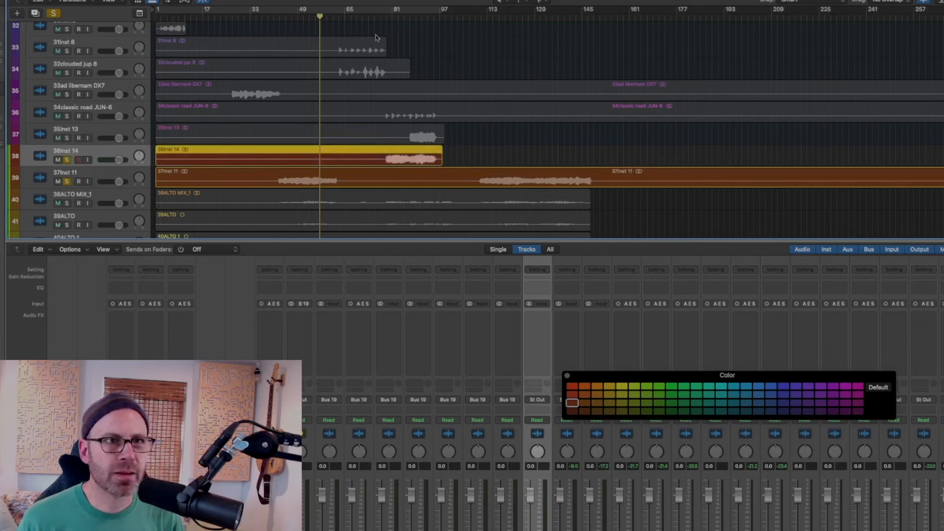
{"action": "left_click", "coordinate": [399, 19]}
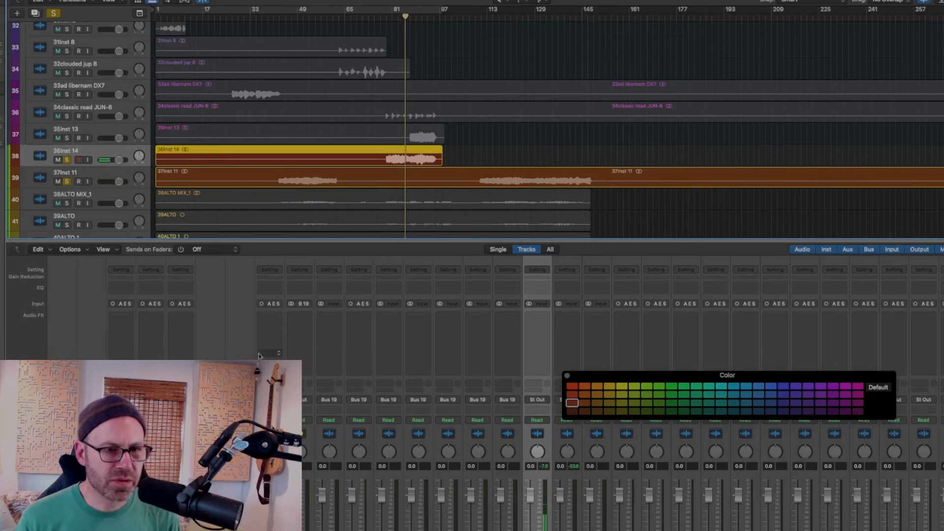
Group 36Inst 14 and 37Inst 11 into a summing track stack named ORGAN.
{"action": "scroll", "coordinate": [541, 128], "scroll_direction": "down", "scroll_amount": 5}
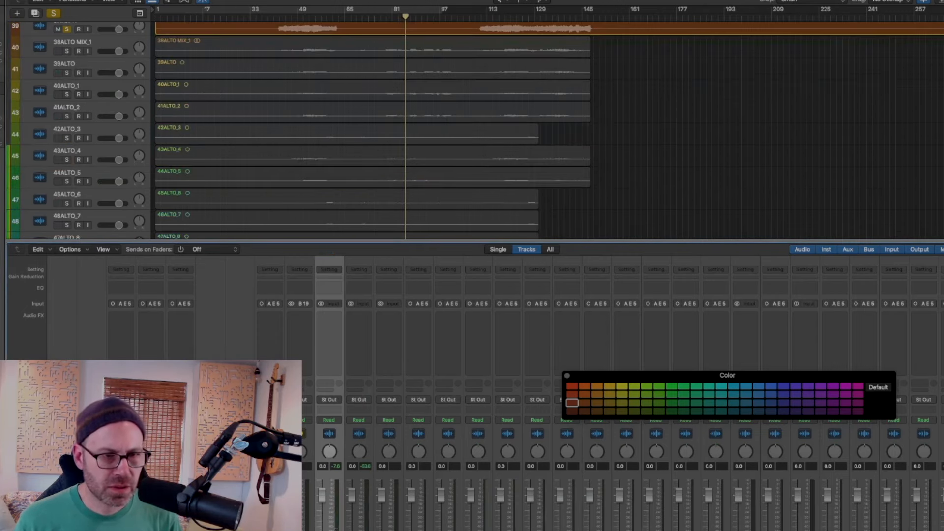
{"action": "key", "text": "shift+Up"}
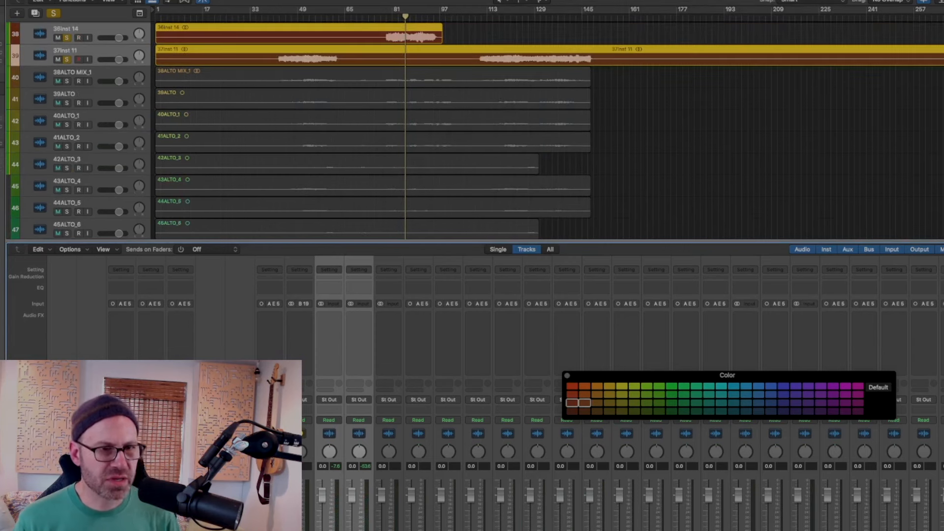
{"action": "right_click", "coordinate": [82, 28]}
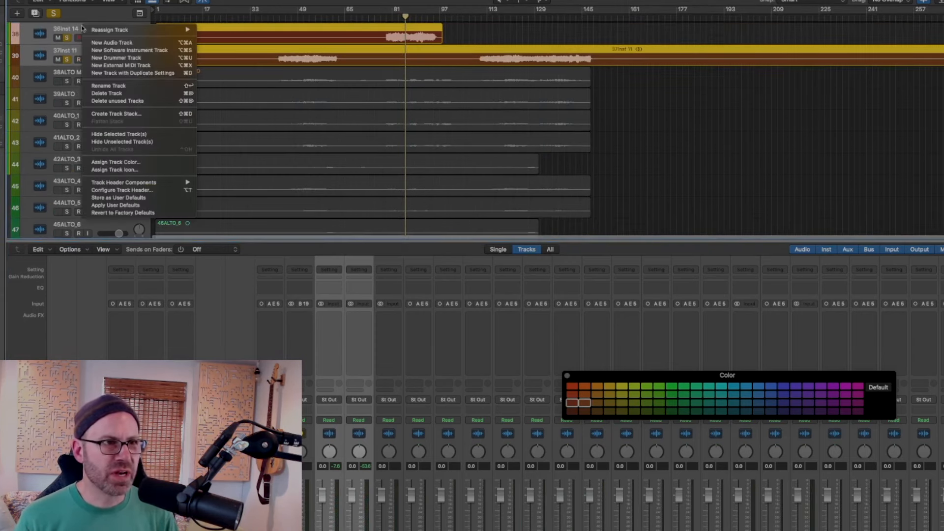
{"action": "left_click", "coordinate": [118, 93]}
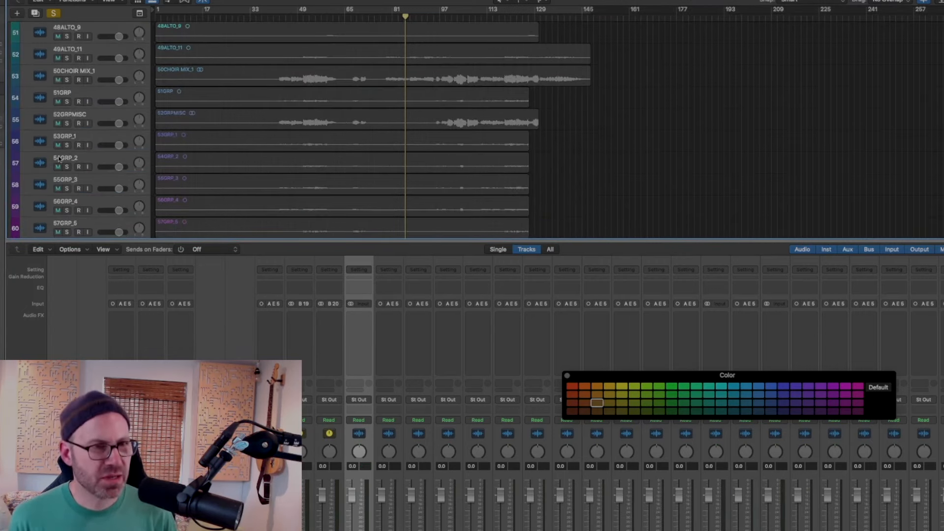
Solo the tracks from 57GRP_5 through 63GRP_11 and play them from about bar 48.
{"action": "left_click", "coordinate": [300, 17]}
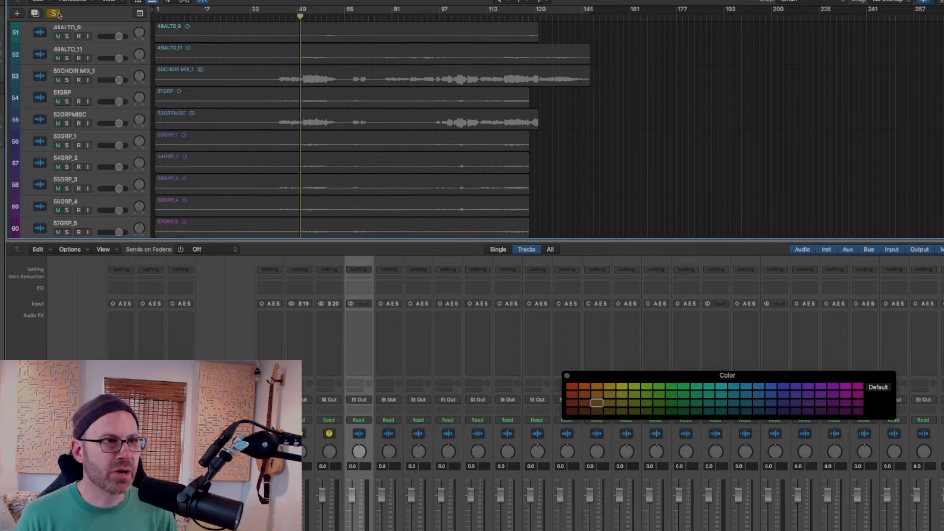
{"action": "scroll", "coordinate": [115, 108], "scroll_direction": "down", "scroll_amount": 5}
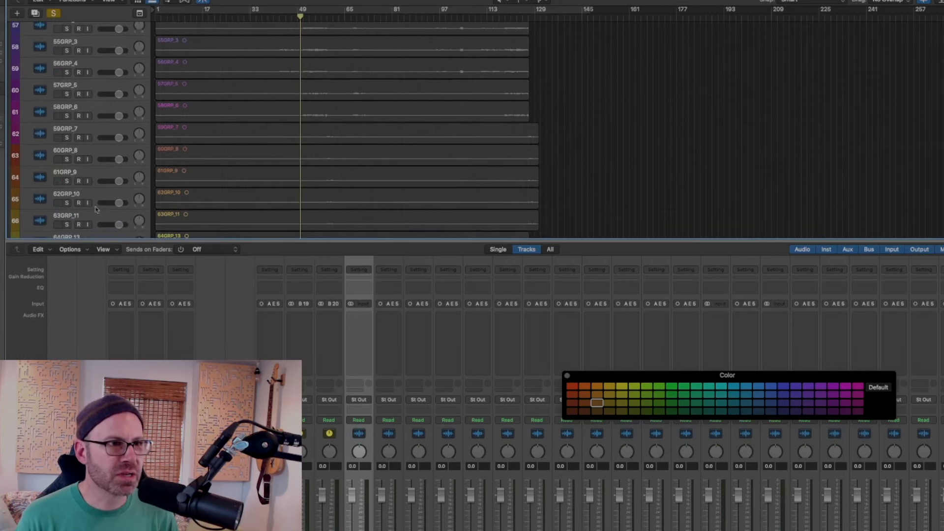
{"action": "left_click_drag", "start_coordinate": [67, 224], "coordinate": [63, 101]}
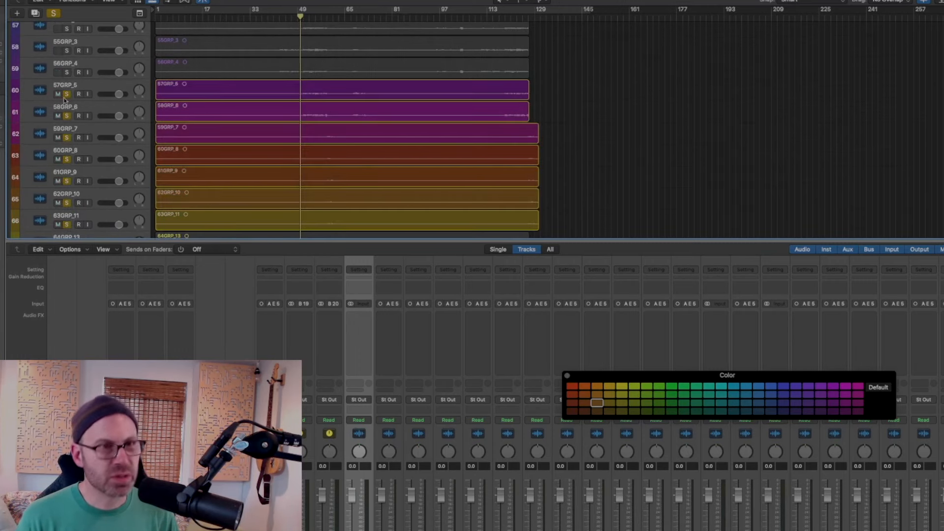
{"action": "key", "text": "space"}
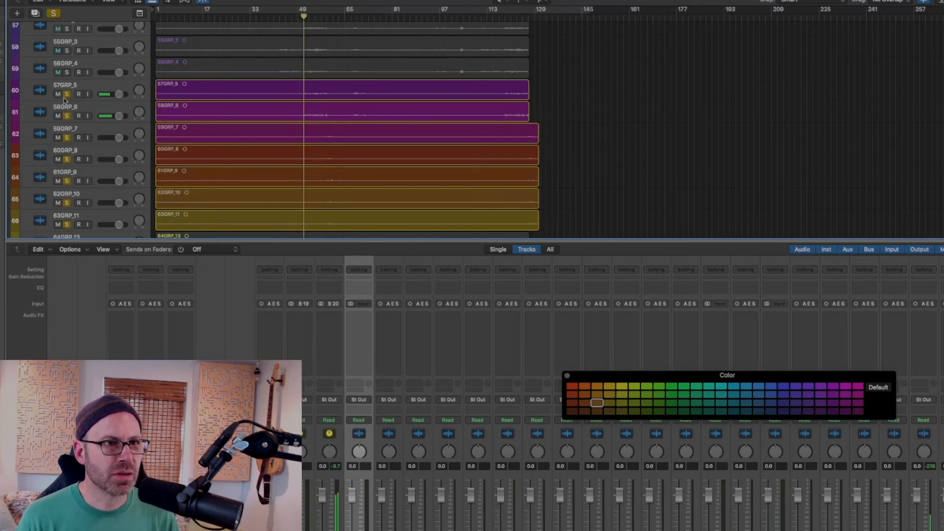
Expand the ORGAN stack and turn off solo on its 36Inst 14 and 37Inst 11 tracks.
{"action": "scroll", "coordinate": [63, 99], "scroll_direction": "up", "scroll_amount": 15}
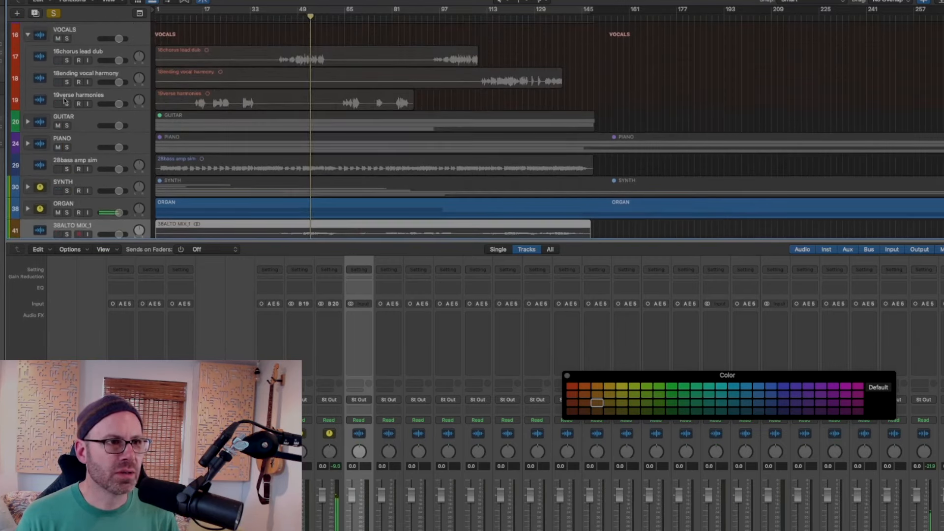
{"action": "scroll", "coordinate": [19, 154], "scroll_direction": "down", "scroll_amount": 3}
{"action": "left_click", "coordinate": [27, 146]}
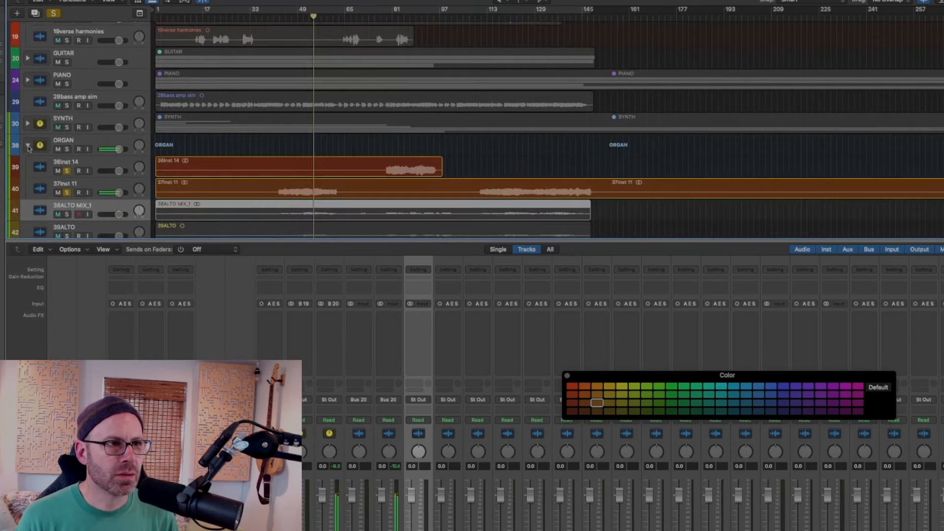
{"action": "scroll", "coordinate": [154, 99], "scroll_direction": "down", "scroll_amount": 20}
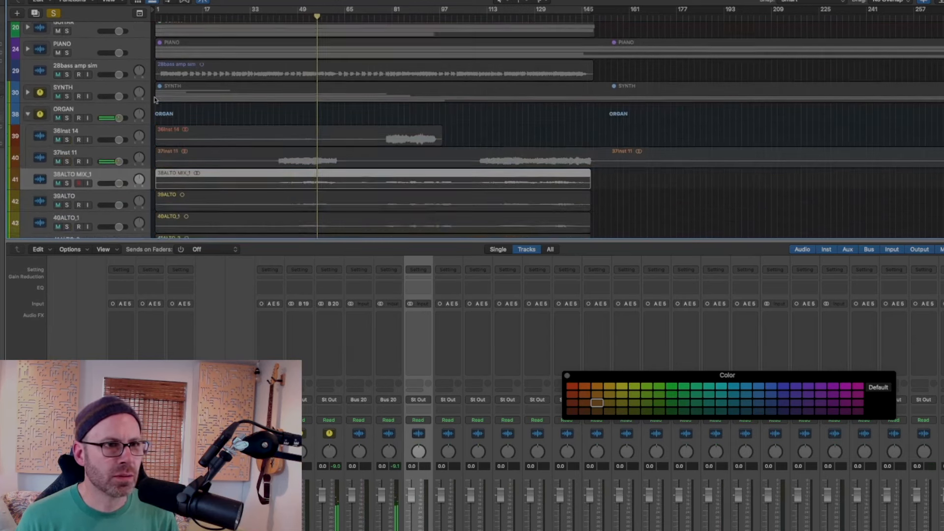
{"action": "scroll", "coordinate": [154, 100], "scroll_direction": "up", "scroll_amount": 8}
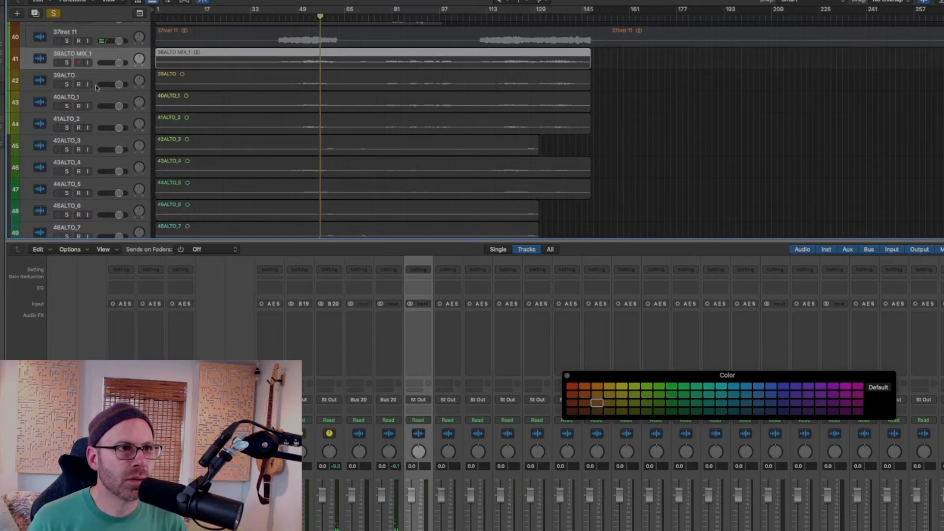
Solo all remaining unsoloed tracks from 39ALTO through 172nd try lead verse at the end of the track list.
{"action": "left_click_drag", "start_coordinate": [67, 83], "coordinate": [69, 269]}
{"action": "scroll", "coordinate": [90, 180], "scroll_direction": "down", "scroll_amount": 8}
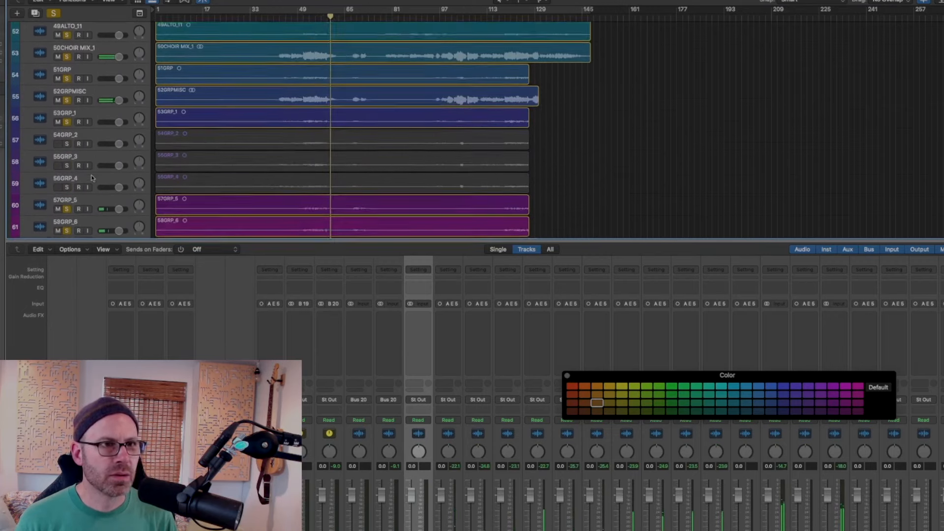
{"action": "left_click_drag", "start_coordinate": [68, 125], "coordinate": [68, 165]}
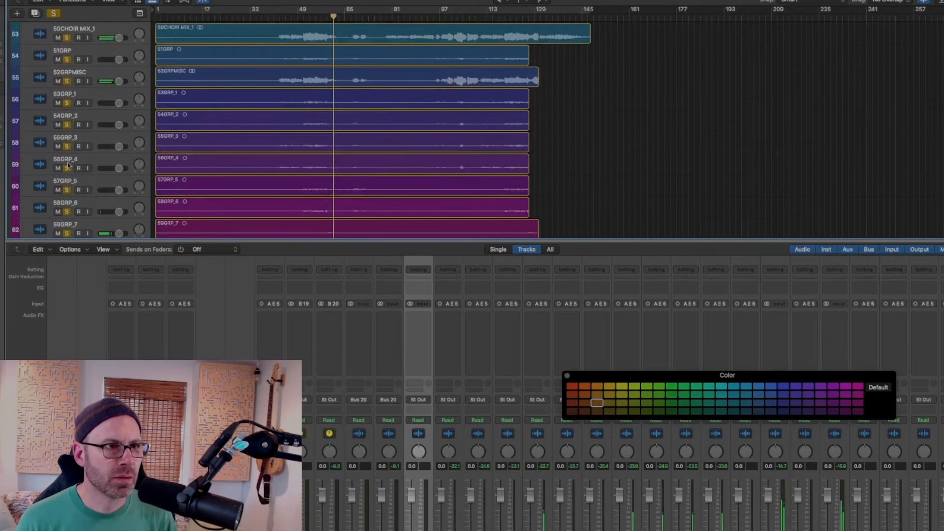
{"action": "scroll", "coordinate": [69, 165], "scroll_direction": "down", "scroll_amount": 8}
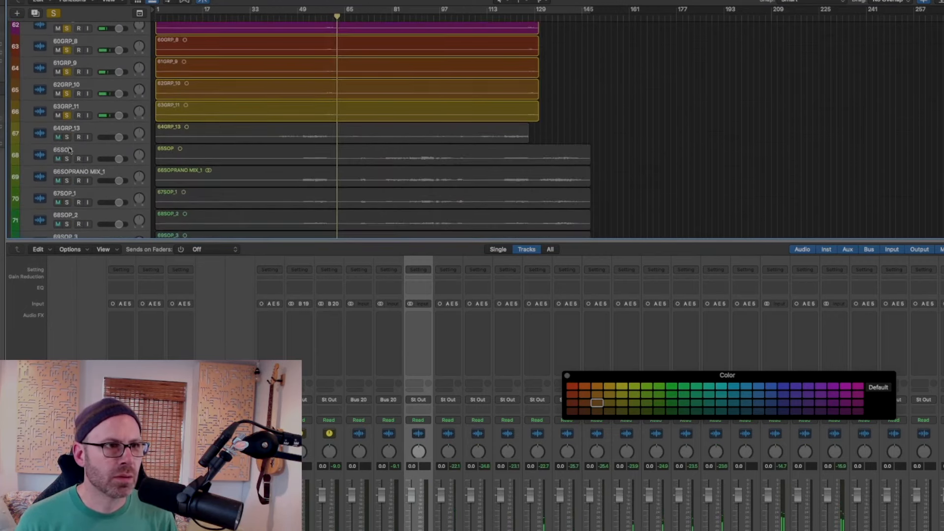
{"action": "left_click_drag", "start_coordinate": [67, 141], "coordinate": [66, 210]}
{"action": "scroll", "coordinate": [66, 146], "scroll_direction": "down", "scroll_amount": 6}
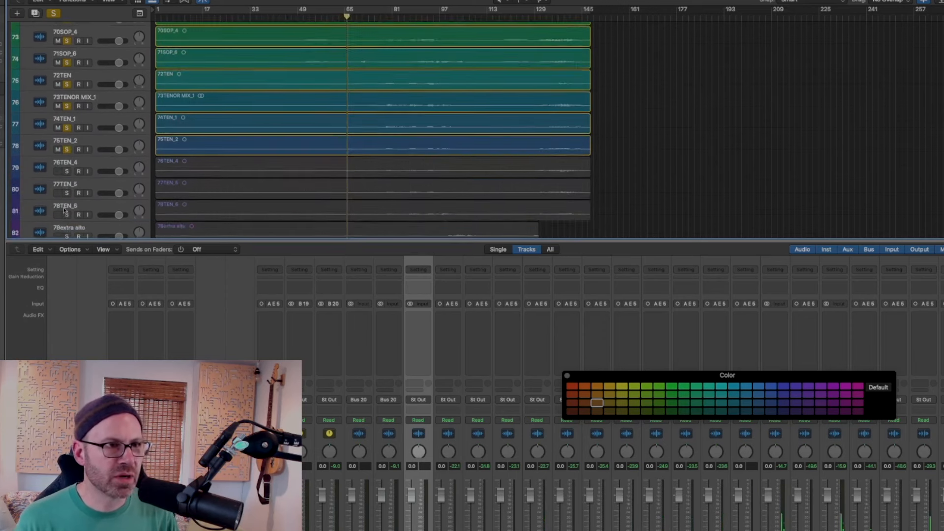
{"action": "left_click_drag", "start_coordinate": [69, 102], "coordinate": [67, 187]}
{"action": "scroll", "coordinate": [74, 224], "scroll_direction": "down", "scroll_amount": 3}
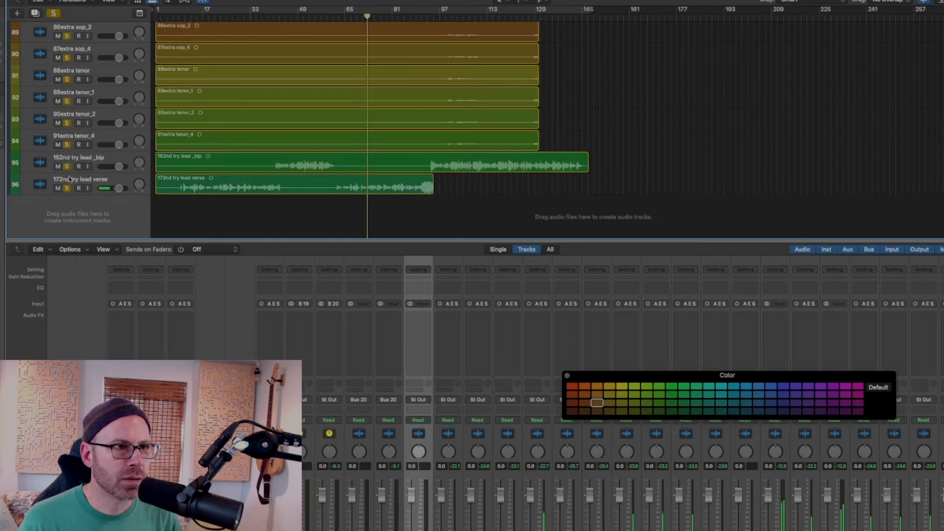
Move the 152nd try lead _bip and 172nd try lead verse tracks into the VOCALS stack, above 18chorus lead dub.
{"action": "left_click", "coordinate": [89, 179]}
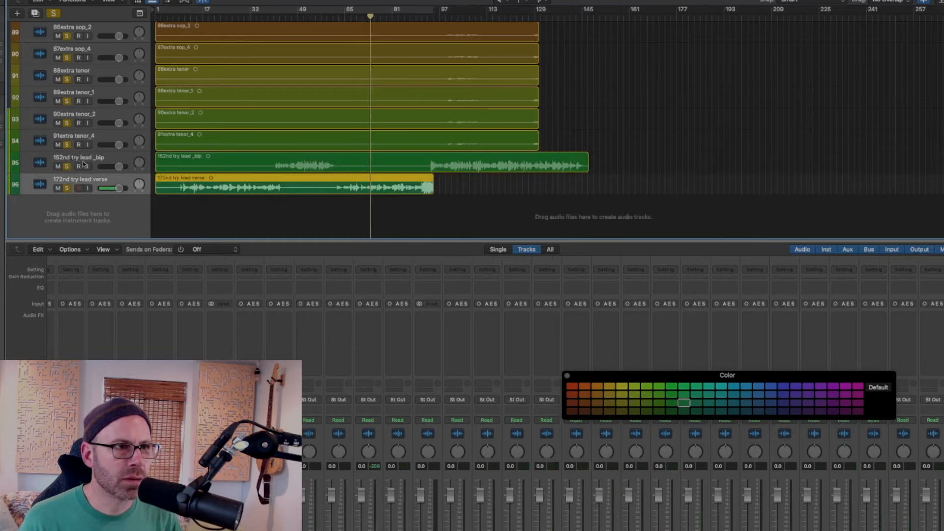
{"action": "left_click", "coordinate": [82, 161], "text": "shift"}
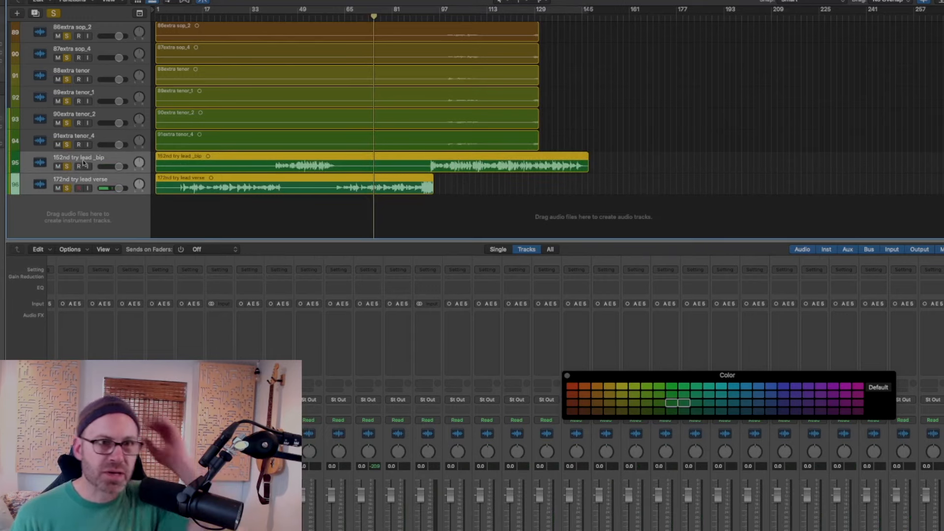
{"action": "left_click_drag", "start_coordinate": [82, 162], "coordinate": [56, 73]}
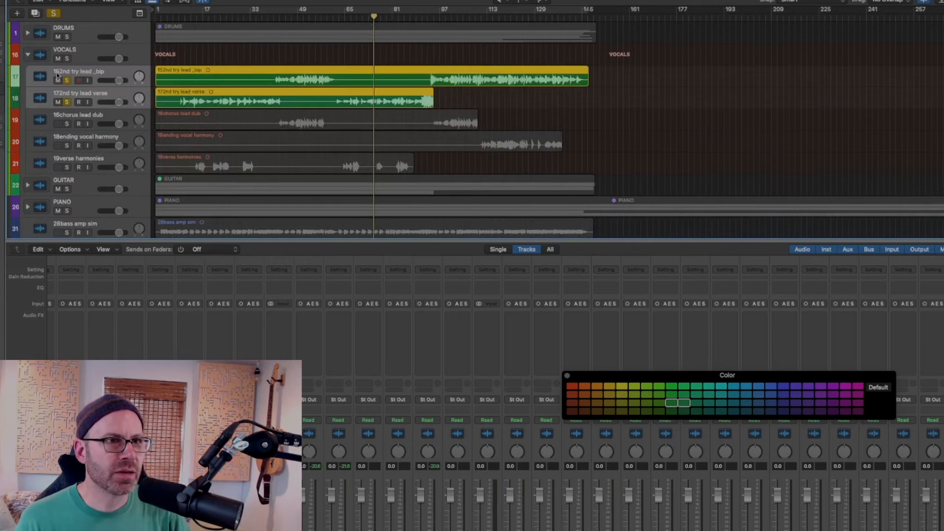
Collapse the VOCALS and ORGAN track stacks, keeping the DRUMS and PIANO stacks closed.
{"action": "left_click", "coordinate": [26, 55]}
{"action": "left_click", "coordinate": [28, 34]}
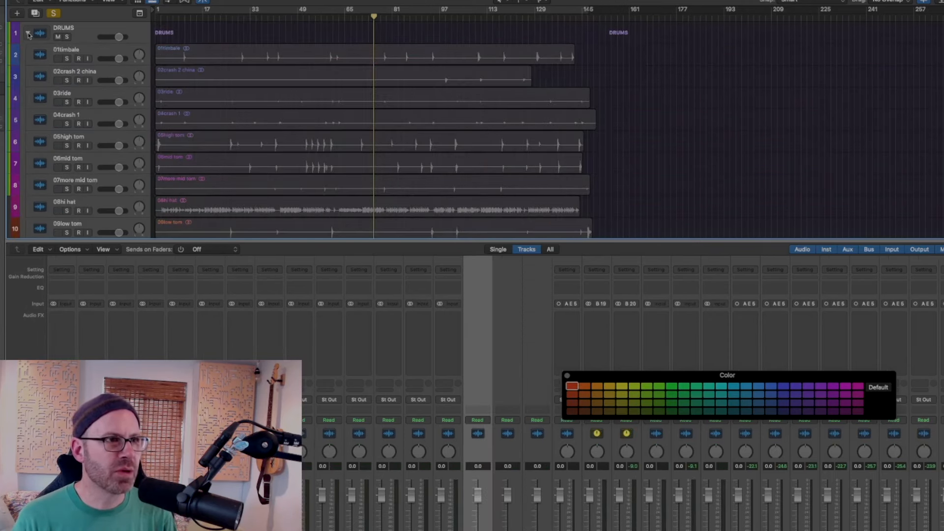
{"action": "left_click", "coordinate": [28, 33]}
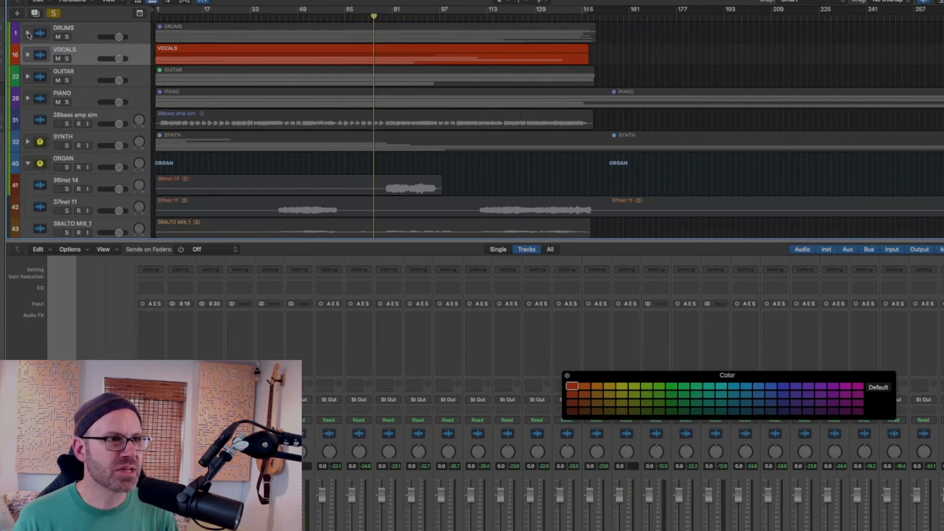
{"action": "left_click", "coordinate": [27, 98]}
{"action": "left_click", "coordinate": [28, 97]}
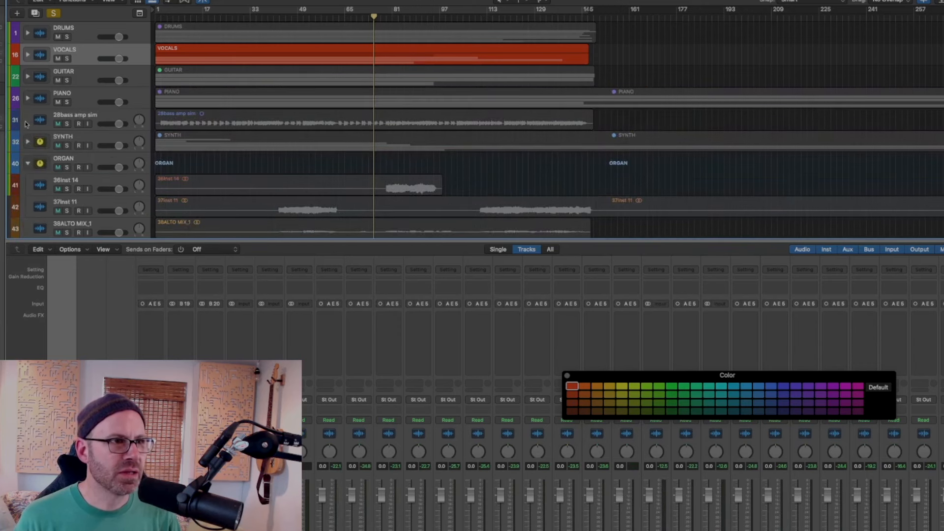
{"action": "left_click", "coordinate": [25, 122]}
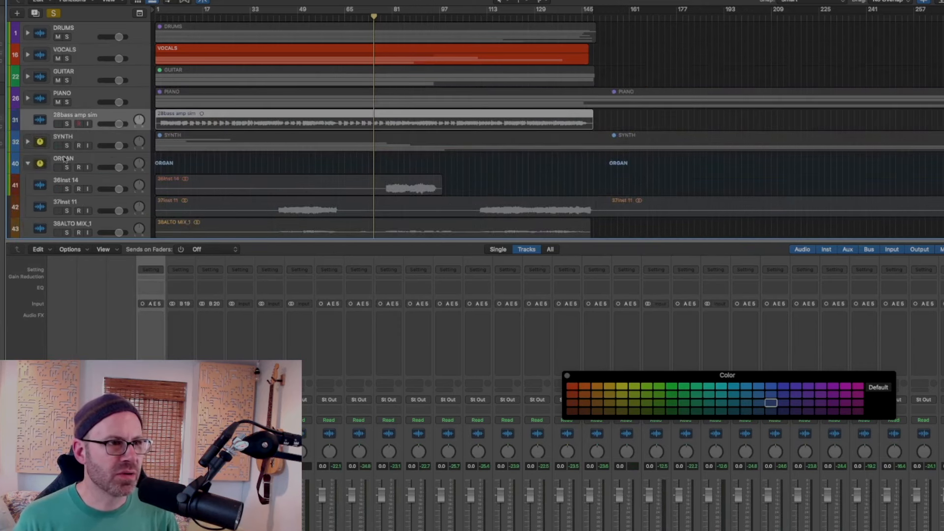
{"action": "left_click", "coordinate": [27, 164]}
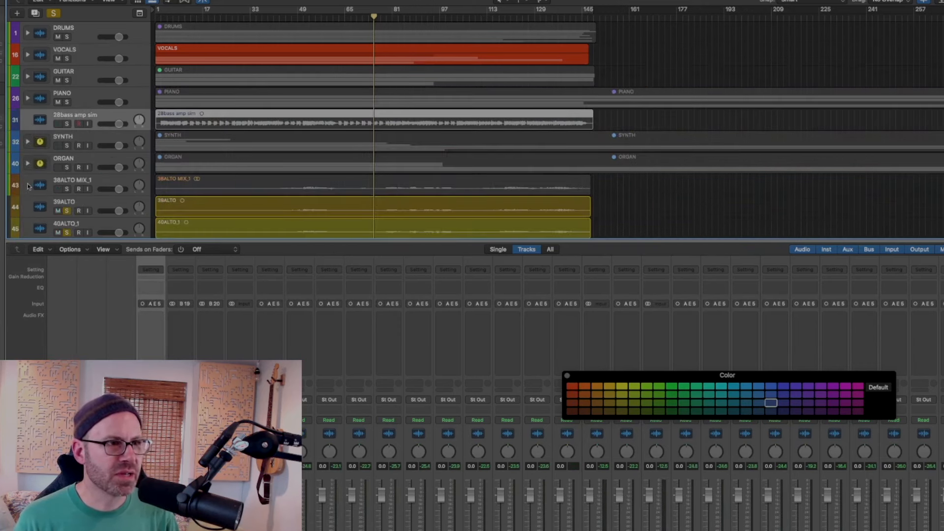
Solo 38ALTO MIX_1 along with the other choir tracks and play them from about bar 49.
{"action": "left_click", "coordinate": [29, 186]}
{"action": "left_click", "coordinate": [67, 189]}
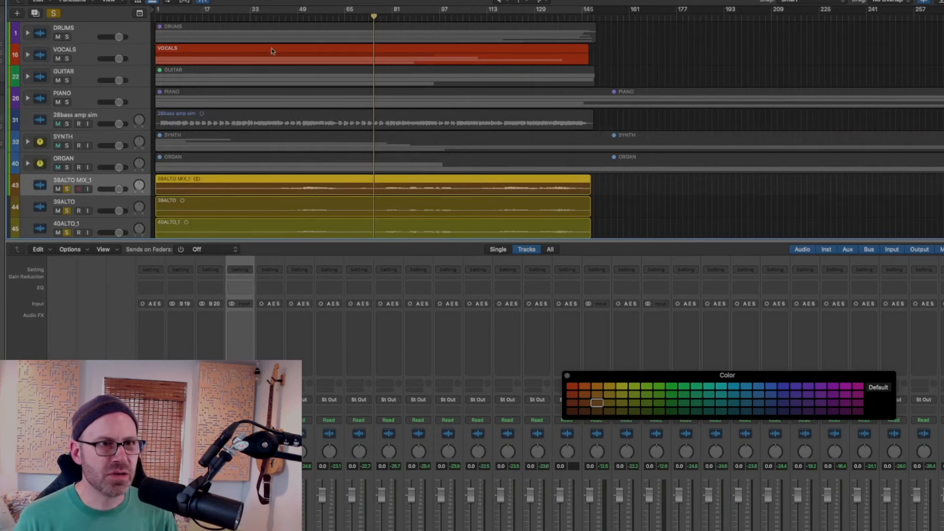
{"action": "left_click", "coordinate": [300, 16]}
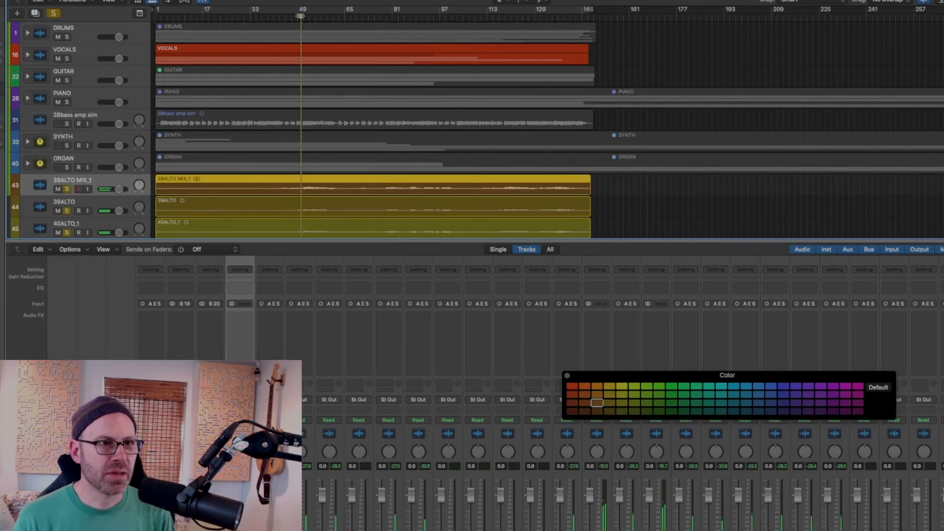
Group all the choir tracks from 38ALTO MIX_1 through 91extra tenor_4 into a summing track stack.
{"action": "scroll", "coordinate": [278, 95], "scroll_direction": "down", "scroll_amount": 5}
{"action": "scroll", "coordinate": [278, 95], "scroll_direction": "down", "scroll_amount": 5}
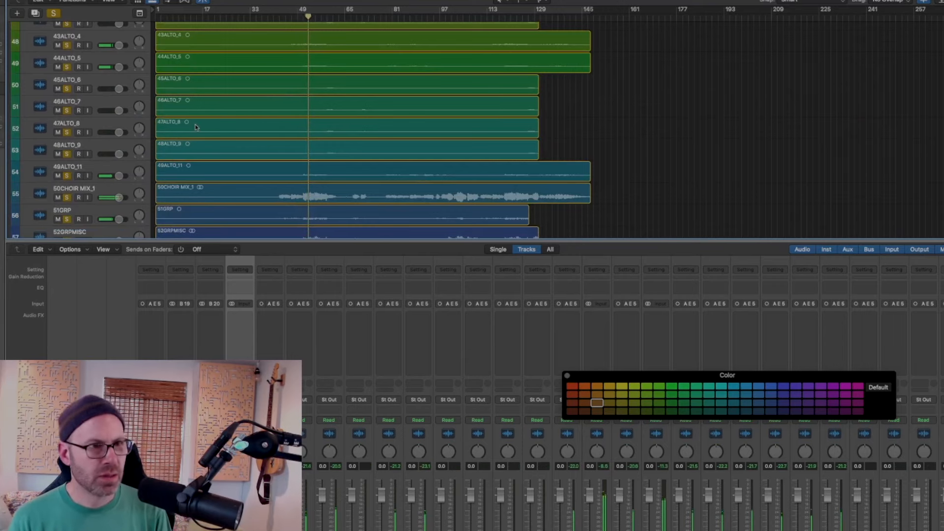
{"action": "scroll", "coordinate": [77, 108], "scroll_direction": "down", "scroll_amount": 20}
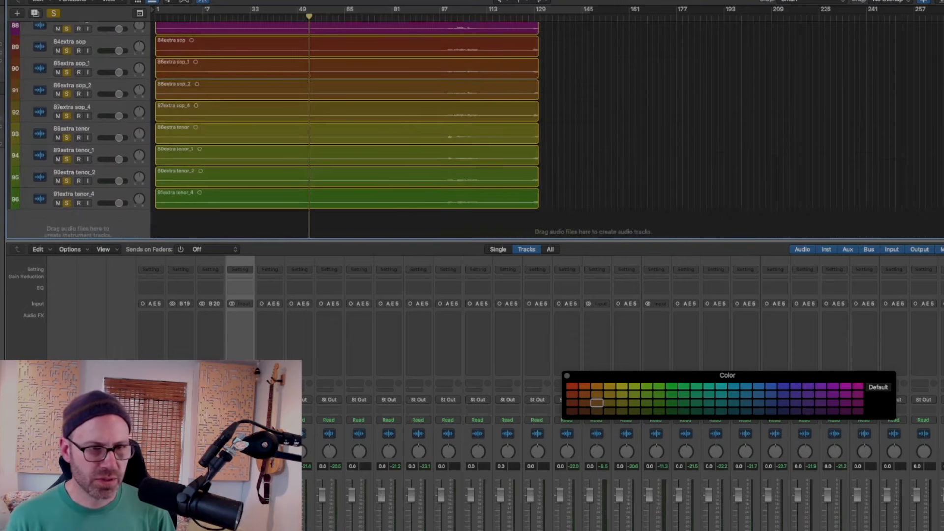
{"action": "scroll", "coordinate": [497, 335], "scroll_direction": "right", "scroll_amount": 20}
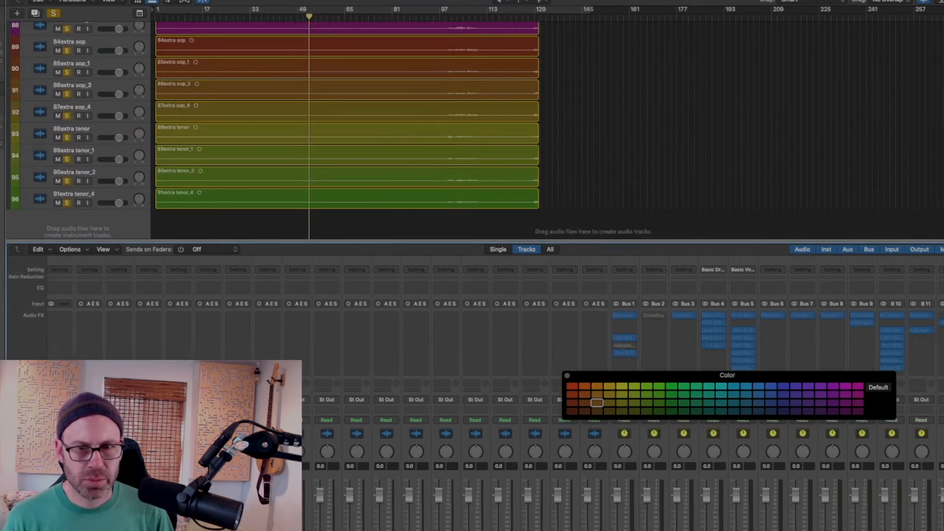
{"action": "scroll", "coordinate": [497, 335], "scroll_direction": "right", "scroll_amount": 10}
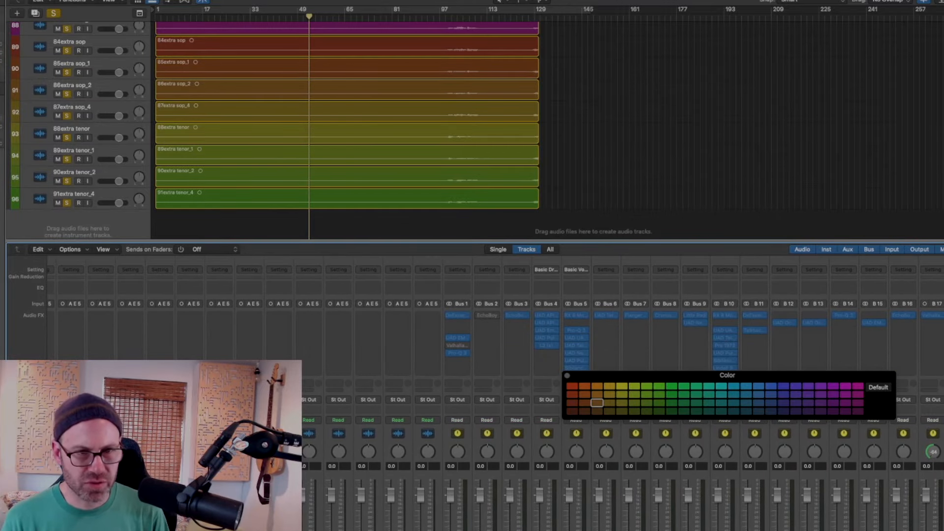
{"action": "left_click", "coordinate": [428, 525], "text": "shift"}
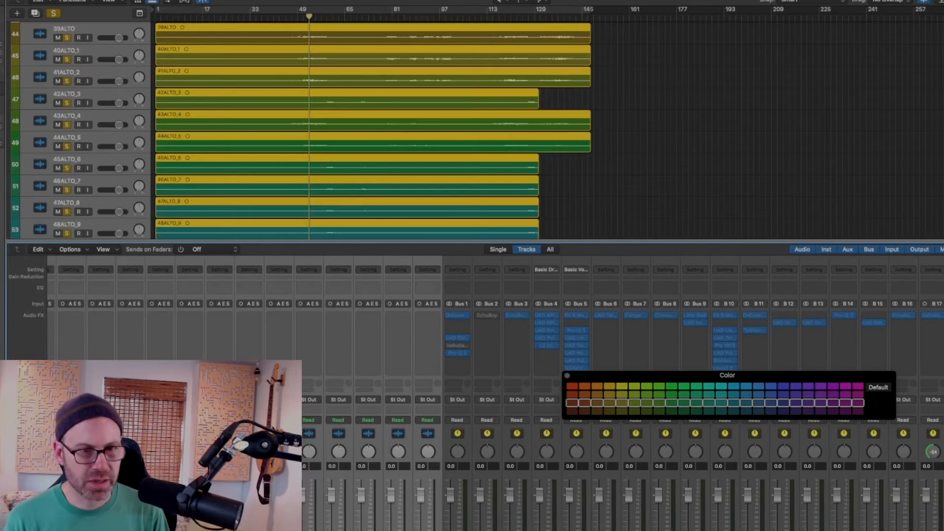
{"action": "scroll", "coordinate": [497, 334], "scroll_direction": "left", "scroll_amount": 20}
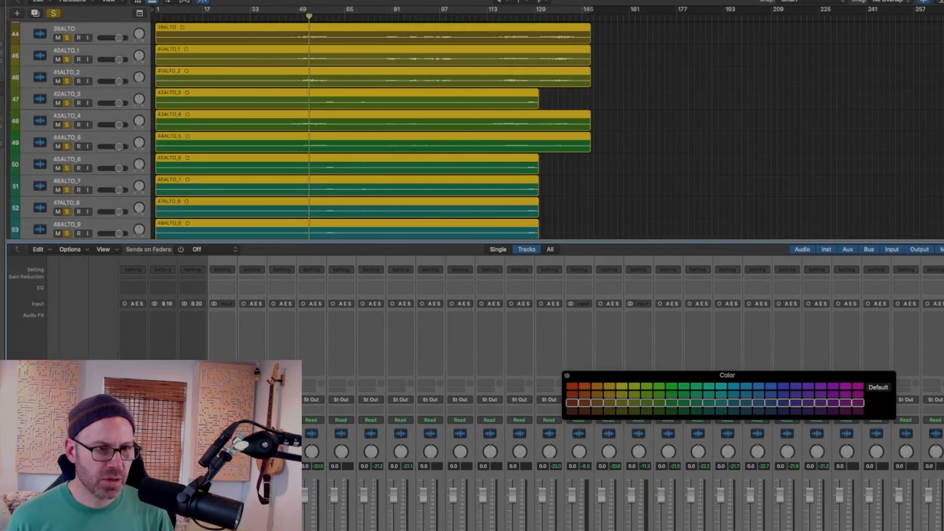
{"action": "right_click", "coordinate": [97, 183]}
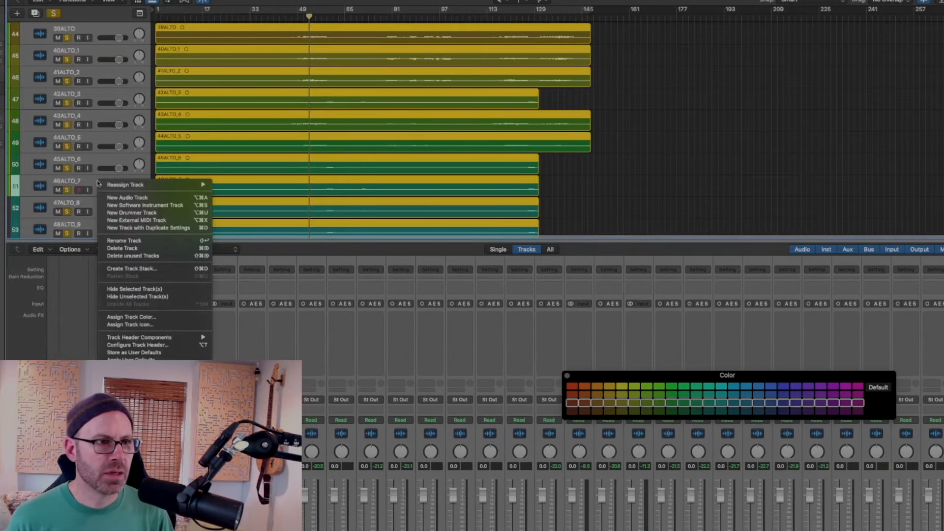
{"action": "left_click", "coordinate": [138, 270]}
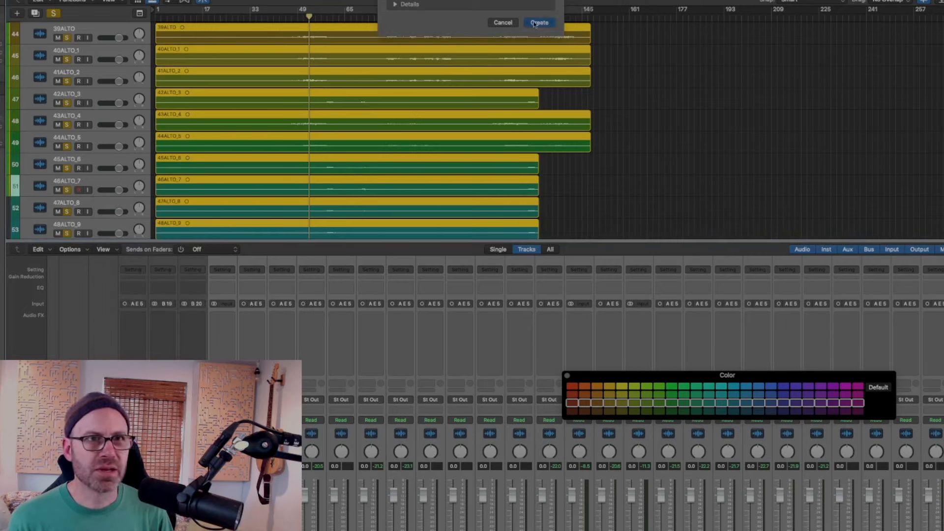
{"action": "left_click", "coordinate": [539, 22]}
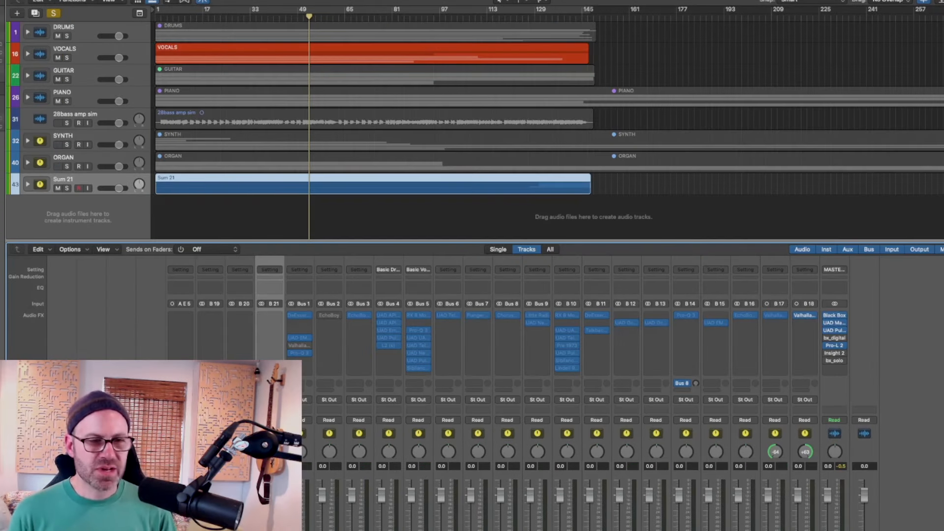